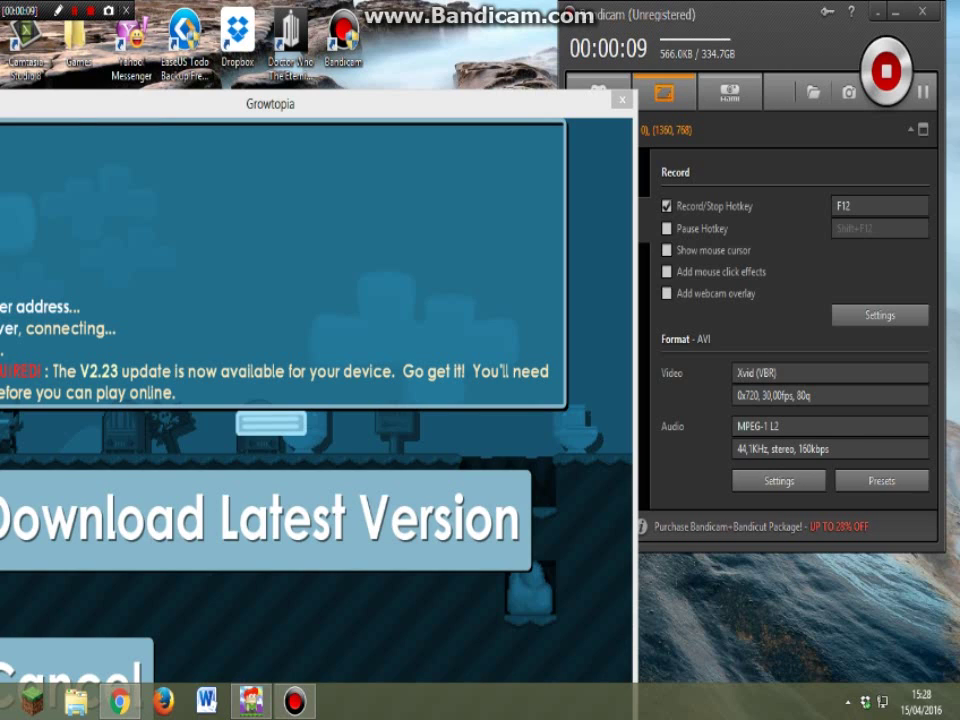
Step: Lower the system volume and move the Growtopia window up and right over the recorder
{"action": "key", "text": "XF86AudioLowerVolume"}
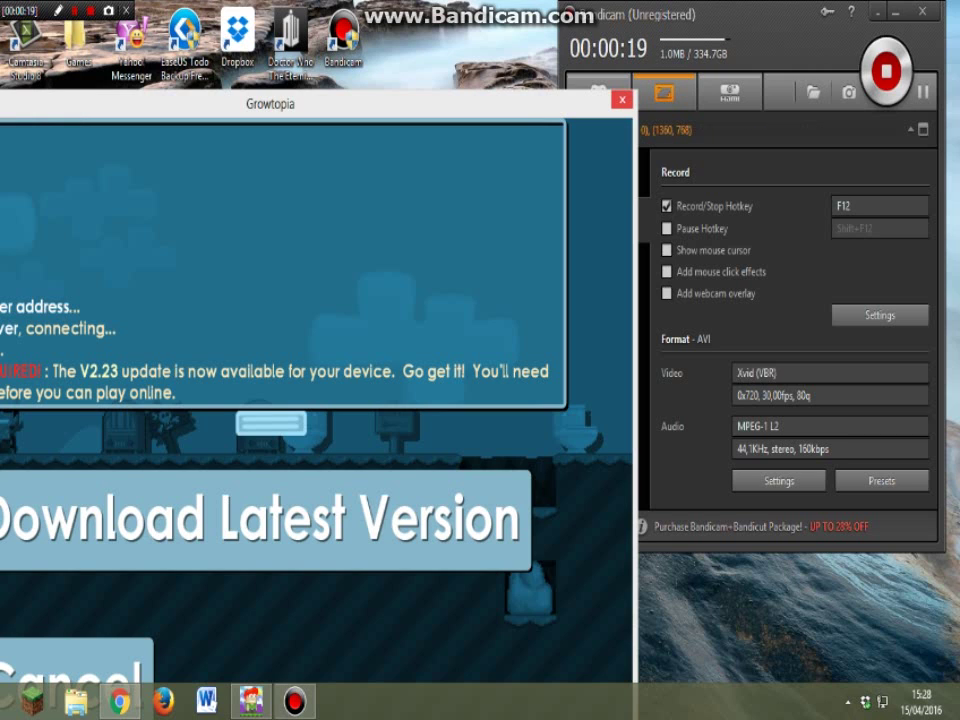
{"action": "mouse_move", "coordinate": [400, 103]}
{"action": "left_mouse_down"}
{"action": "mouse_move", "coordinate": [540, 0]}
{"action": "mouse_move", "coordinate": [542, 16]}
{"action": "left_mouse_up"}
Step: Return to the title menu and switch the game Audio option to Off
{"action": "left_click", "coordinate": [202, 593]}
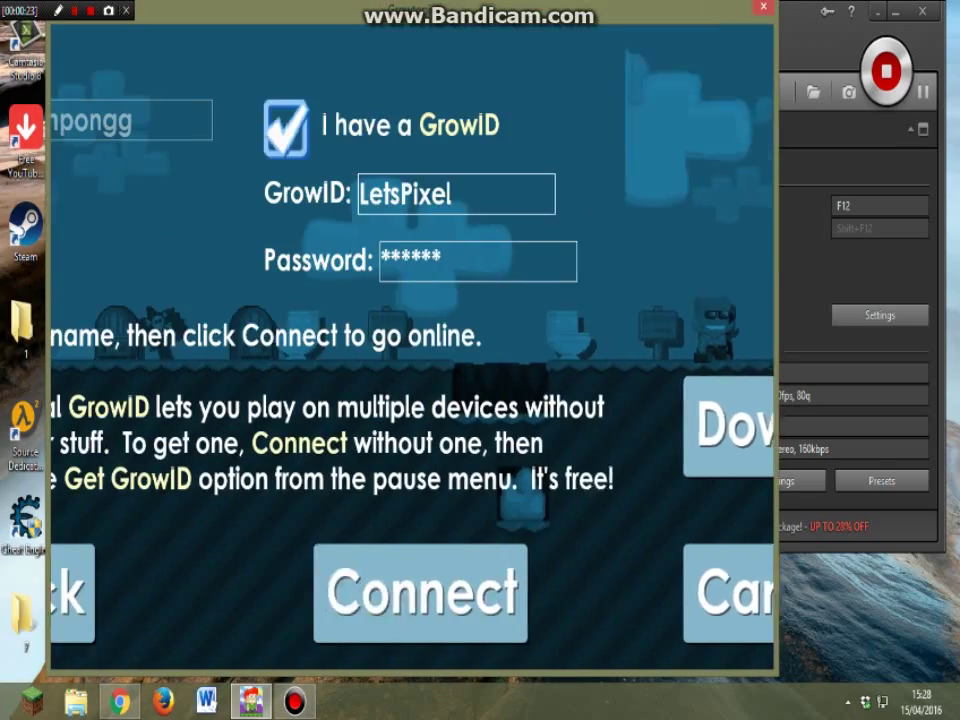
{"action": "left_click", "coordinate": [176, 591]}
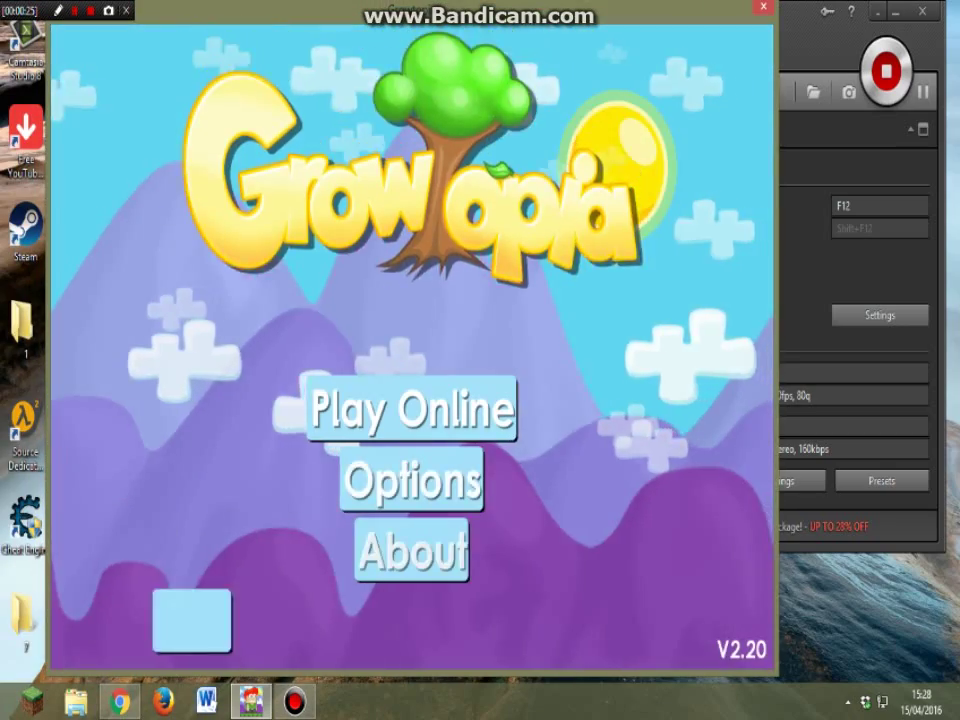
{"action": "left_click", "coordinate": [412, 480]}
{"action": "scroll", "coordinate": [410, 400], "scroll_direction": "down", "scroll_amount": 2}
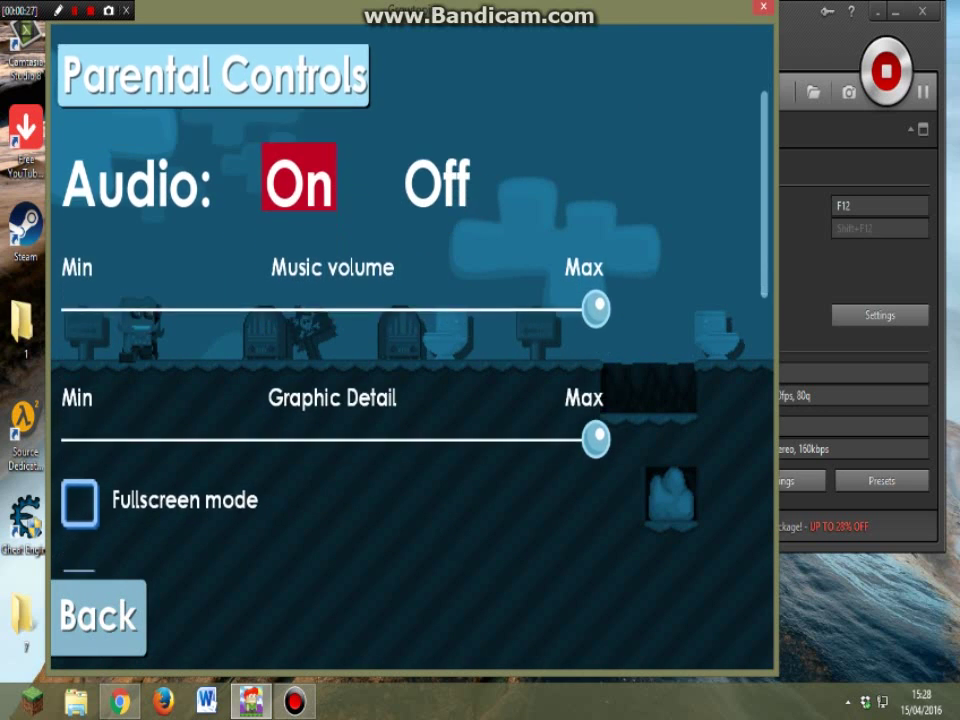
{"action": "left_click", "coordinate": [437, 262]}
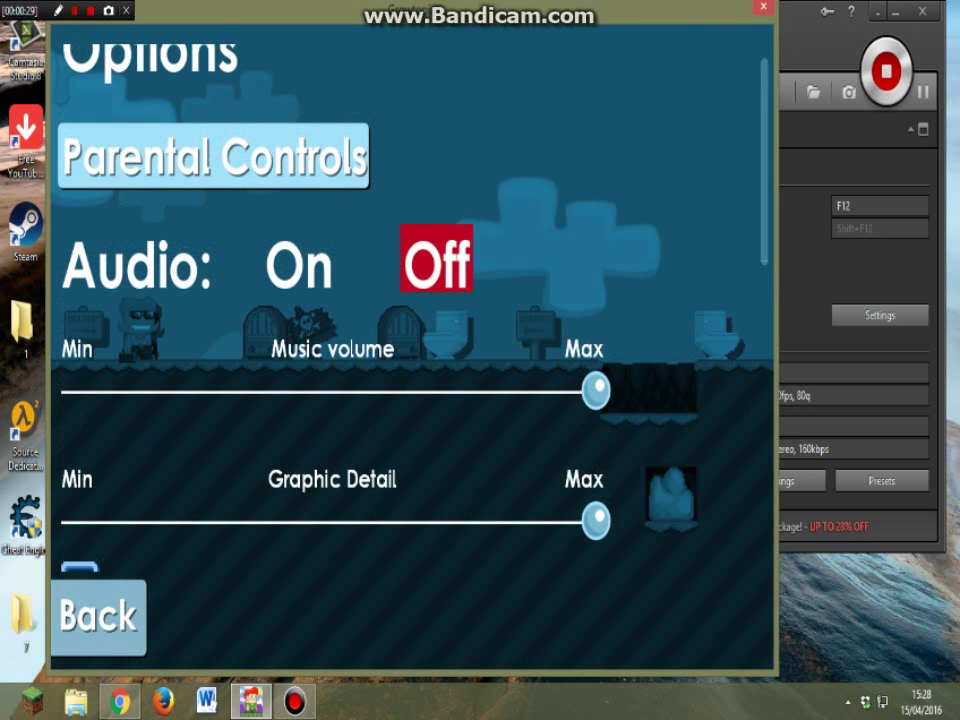
{"action": "key", "text": "alt+Tab"}
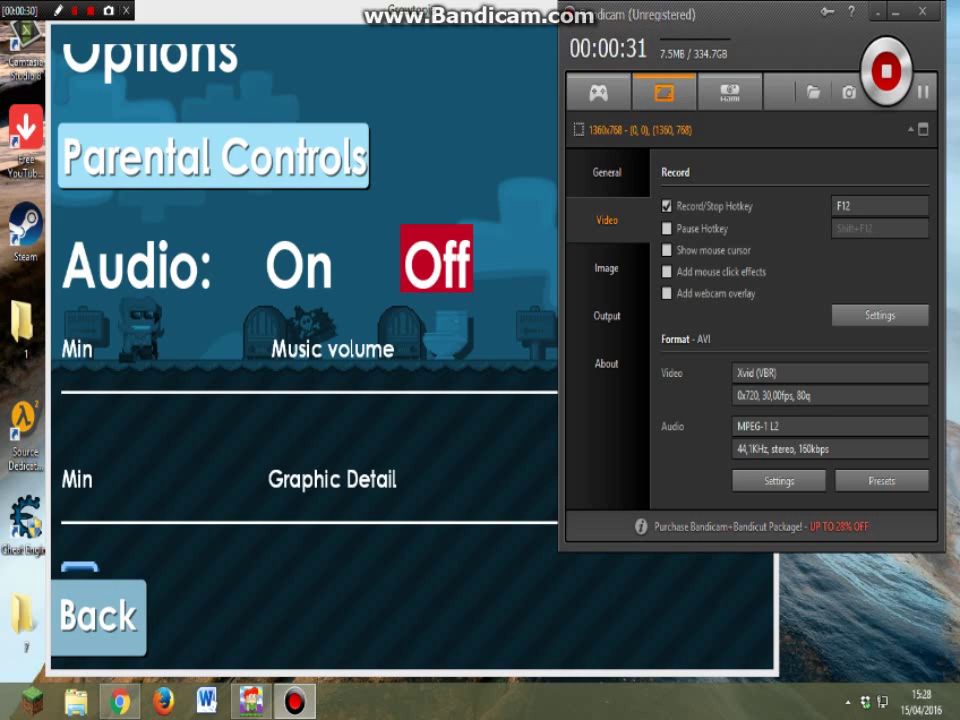
{"action": "key", "text": "alt+Tab"}
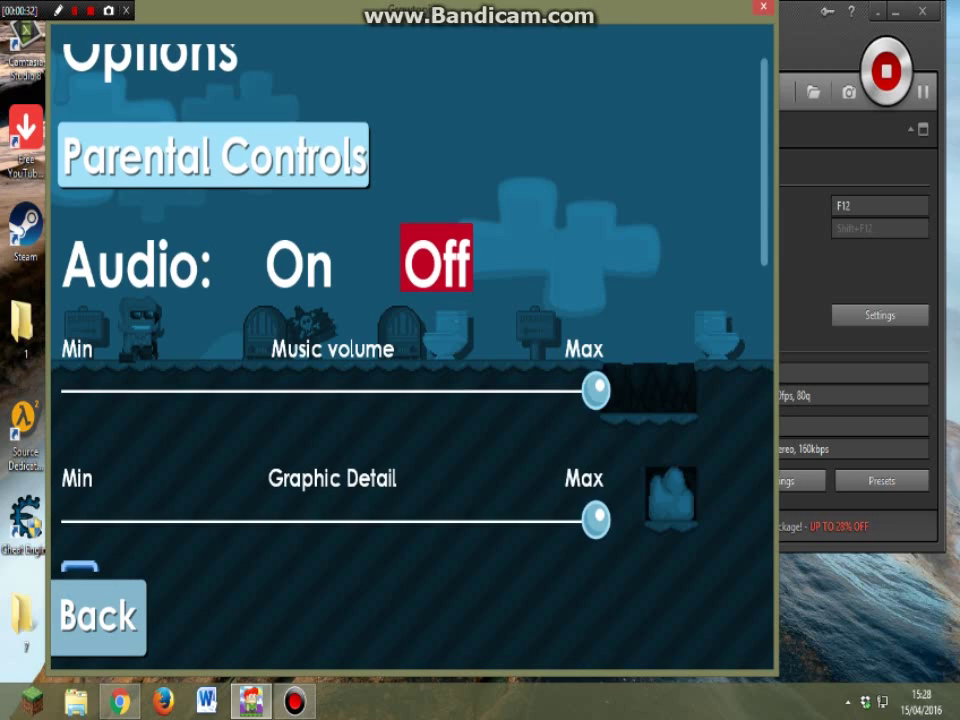
{"action": "scroll", "coordinate": [410, 400], "scroll_direction": "up", "scroll_amount": 2}
Step: Go back to the main menu and retry Play Online, connecting to the server
{"action": "left_click", "coordinate": [98, 615]}
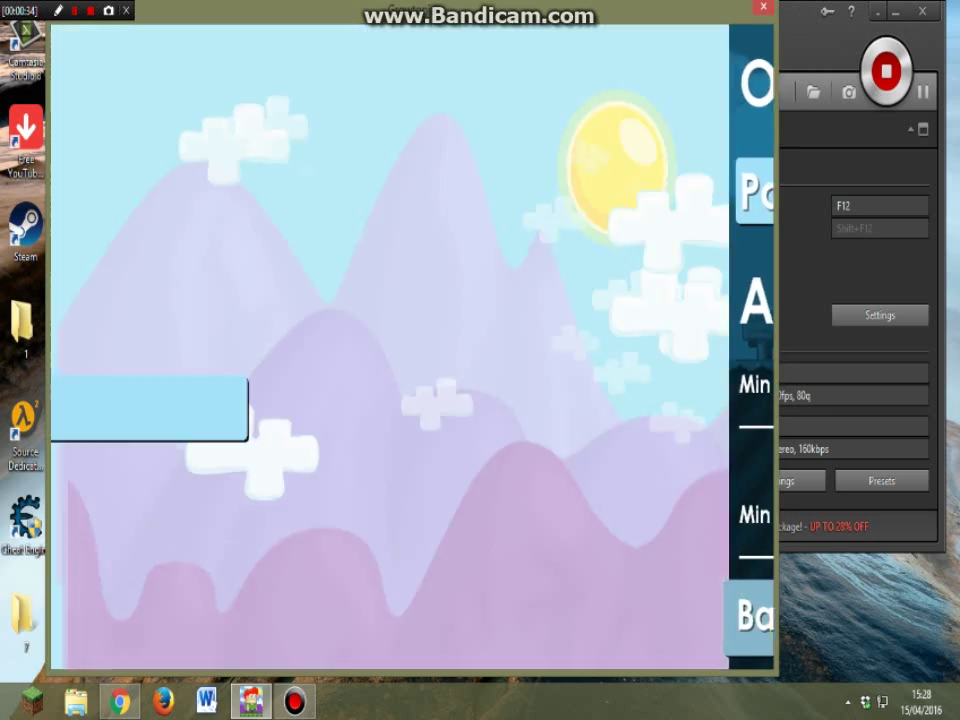
{"action": "left_click", "coordinate": [411, 407]}
{"action": "left_click", "coordinate": [558, 592]}
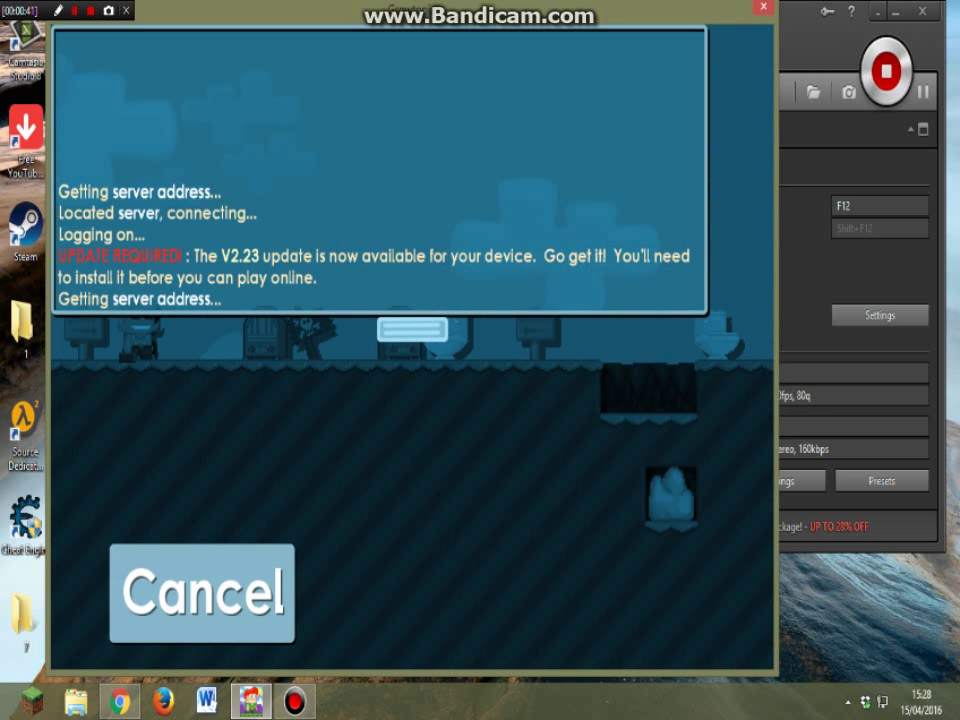
Step: Switch to Chrome for the GrowtopiaInstaller.exe download, then bring Growtopia's update window back
{"action": "key", "text": "alt+Tab"}
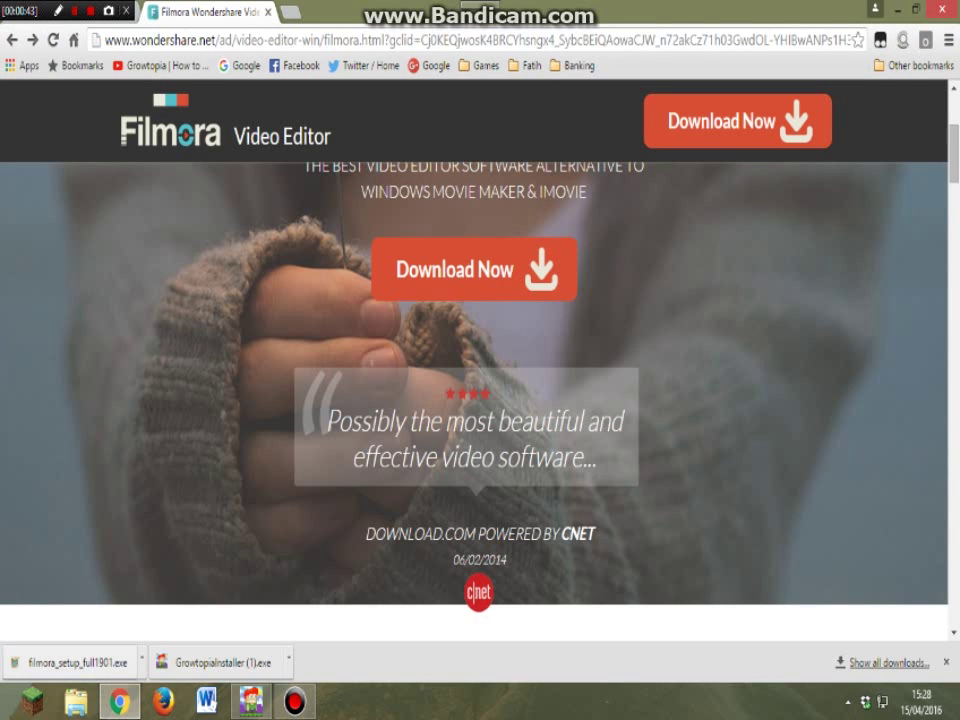
{"action": "key", "text": "alt+Tab"}
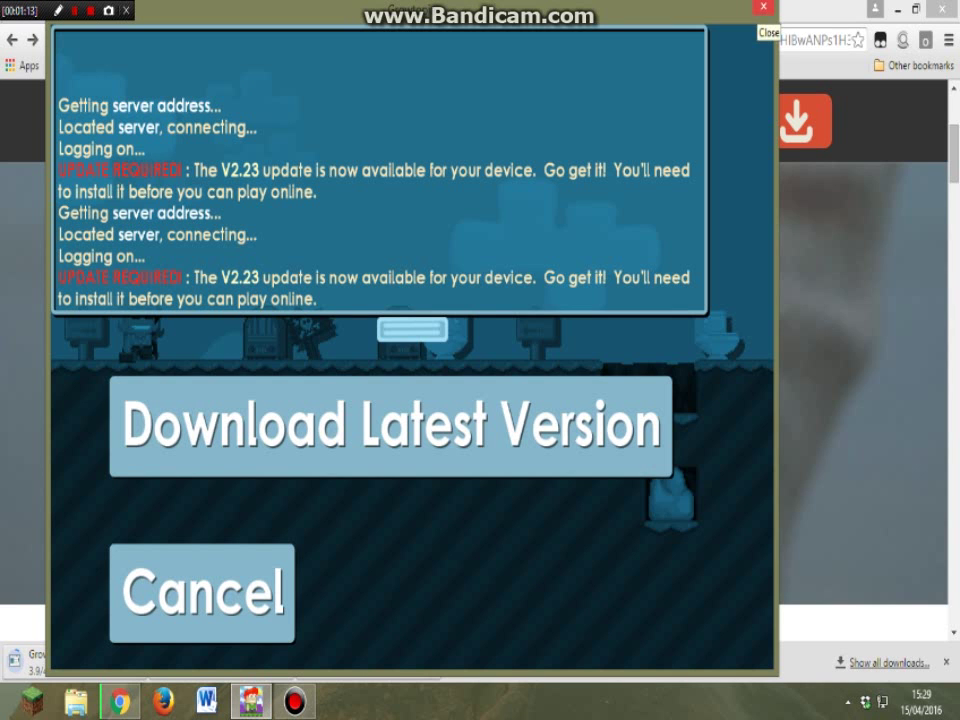
Step: Close Growtopia, relaunch it from the desktop icon, log in, and move the window aside
{"action": "left_click", "coordinate": [763, 7]}
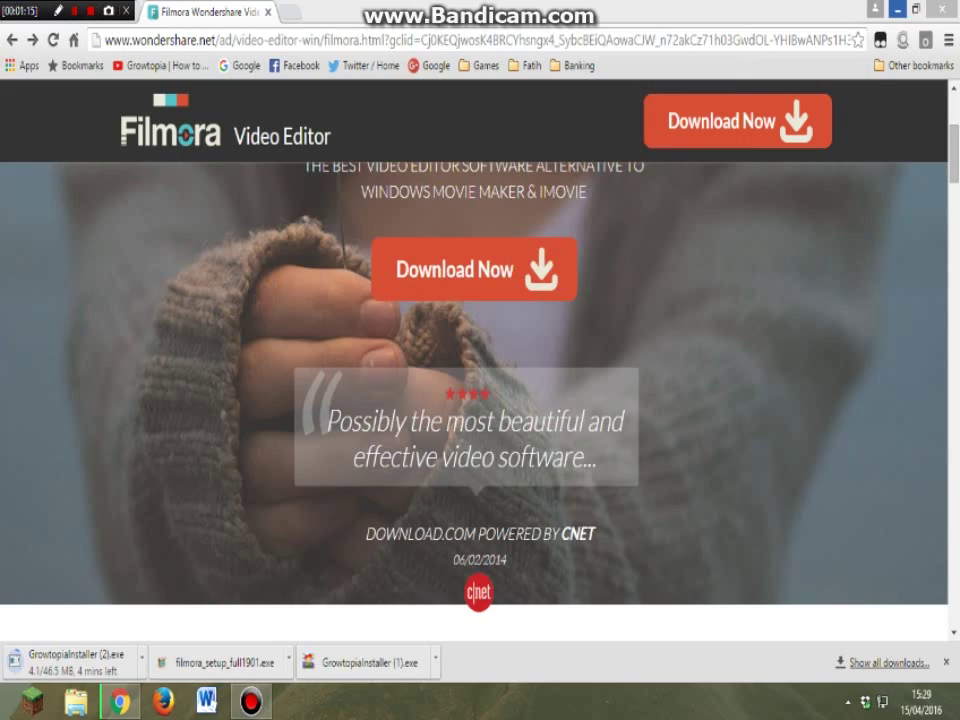
{"action": "left_click", "coordinate": [897, 8]}
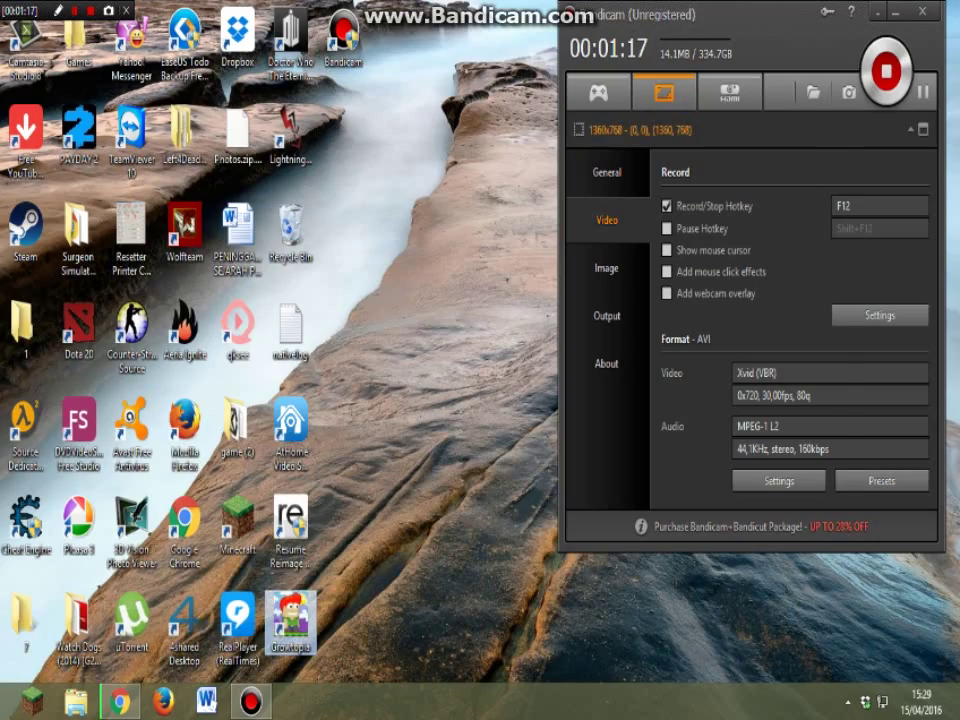
{"action": "double_click", "coordinate": [290, 618]}
{"action": "left_click", "coordinate": [480, 433]}
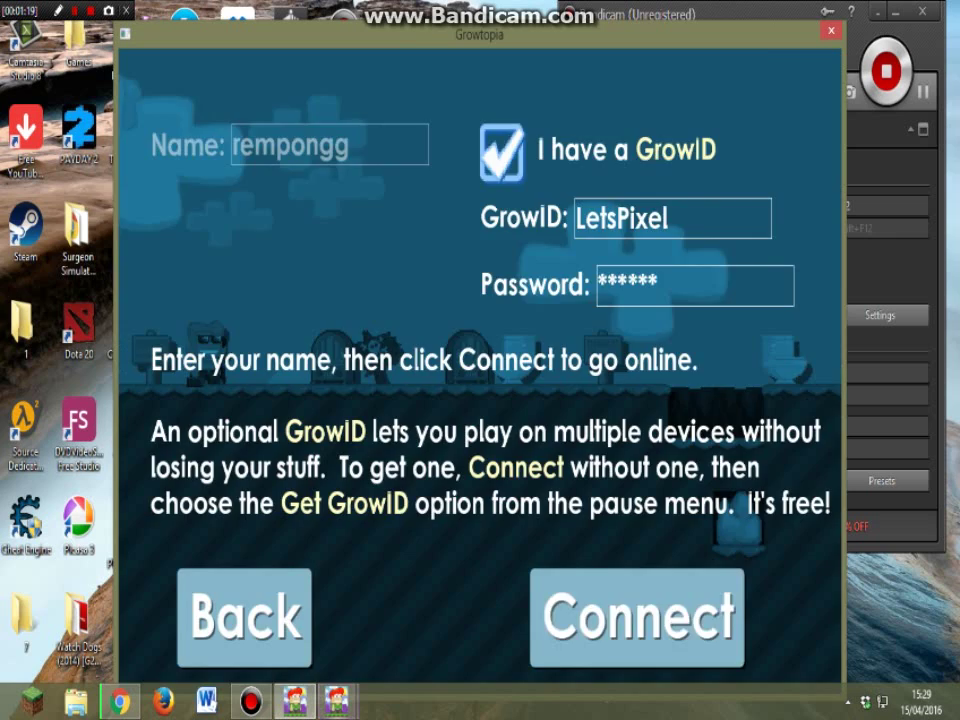
{"action": "key", "text": "Return"}
{"action": "mouse_move", "coordinate": [480, 33]}
{"action": "left_mouse_down"}
{"action": "mouse_move", "coordinate": [202, 60]}
{"action": "mouse_move", "coordinate": [300, 30]}
{"action": "mouse_move", "coordinate": [354, 39]}
{"action": "mouse_move", "coordinate": [429, 30]}
{"action": "mouse_move", "coordinate": [340, 149]}
{"action": "mouse_move", "coordinate": [396, 107]}
{"action": "mouse_move", "coordinate": [431, 30]}
{"action": "mouse_move", "coordinate": [455, 8]}
{"action": "left_mouse_up"}
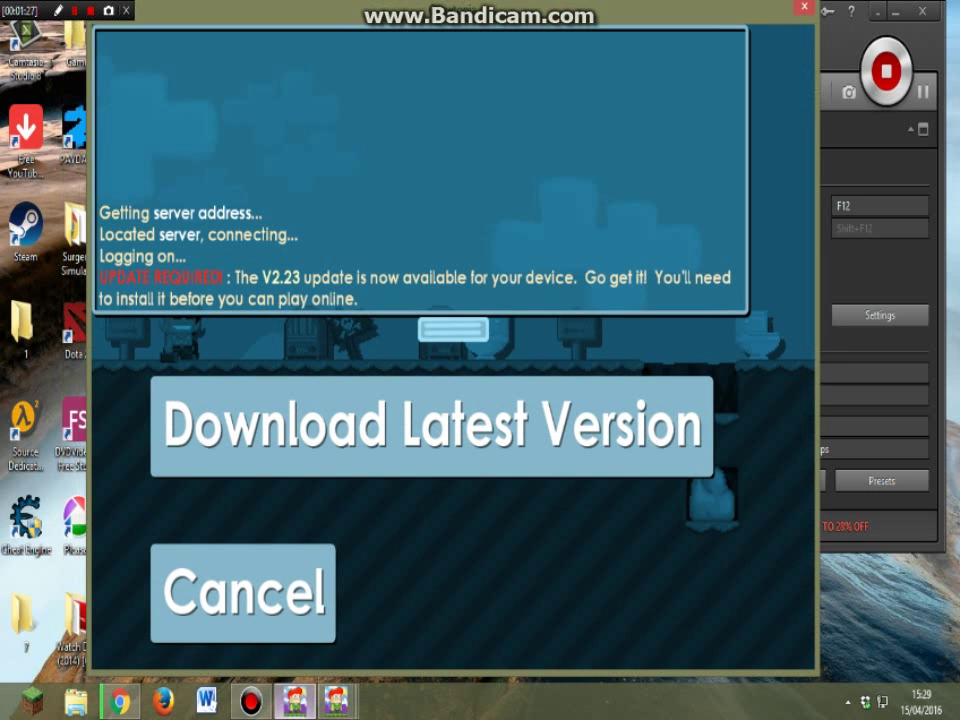
{"action": "mouse_move", "coordinate": [337, 700]}
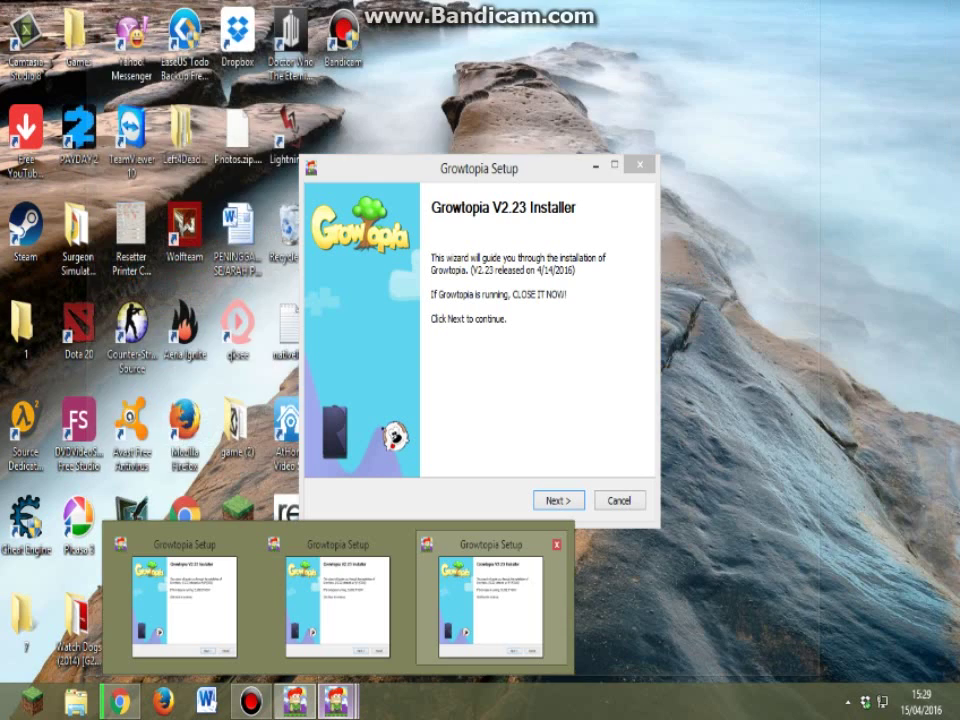
Step: Advance the V2.23 installer past welcome, license and components, keeping the Desktop Icon
{"action": "left_click", "coordinate": [490, 600]}
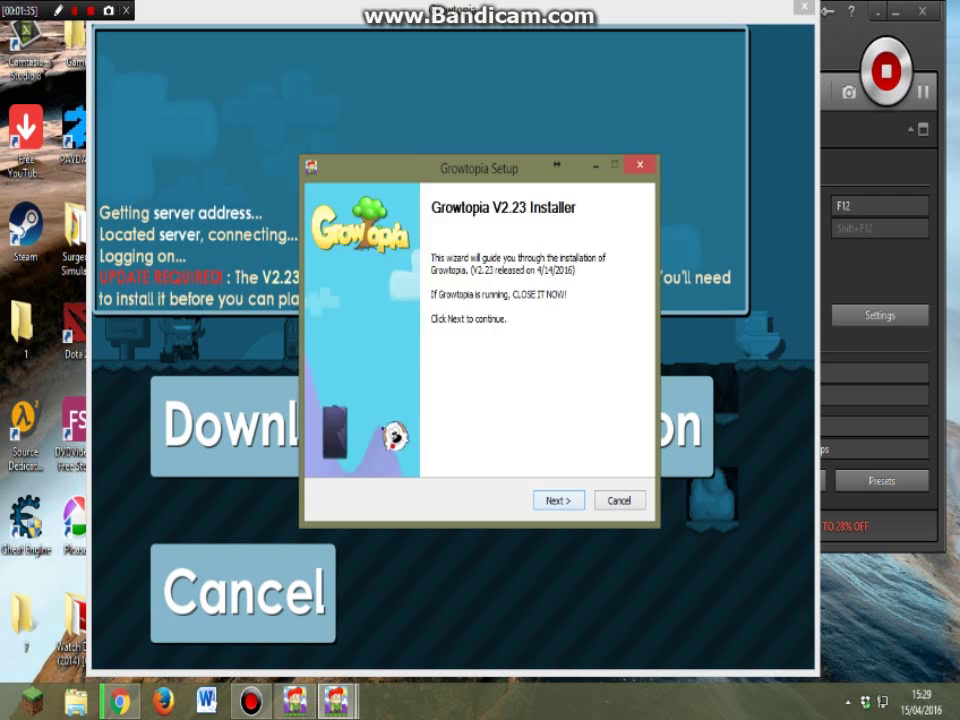
{"action": "key", "text": "Return"}
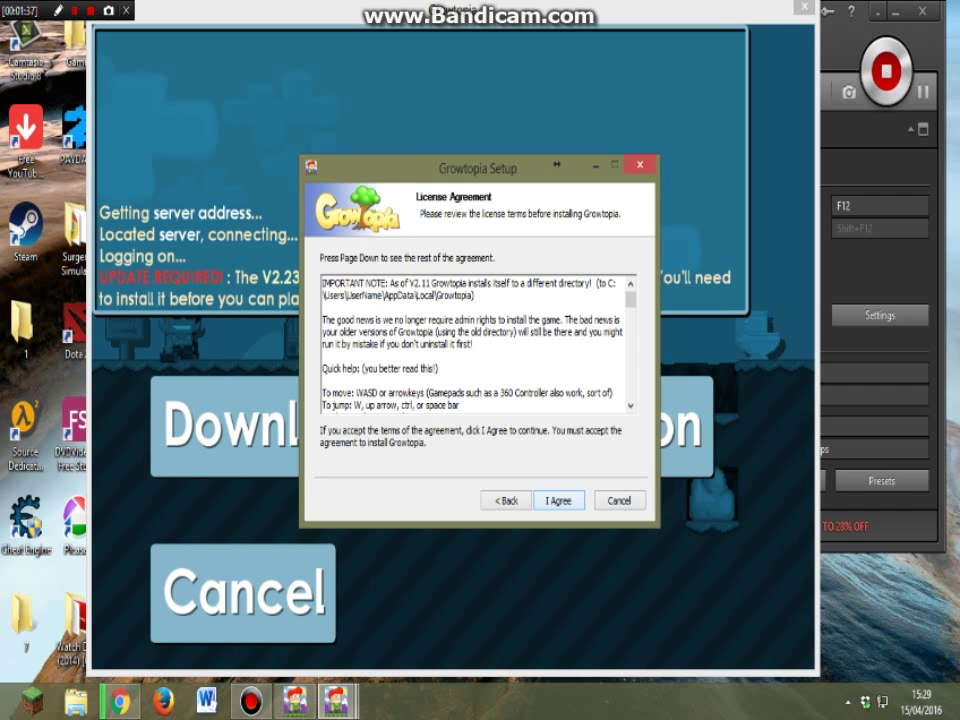
{"action": "key", "text": "Return"}
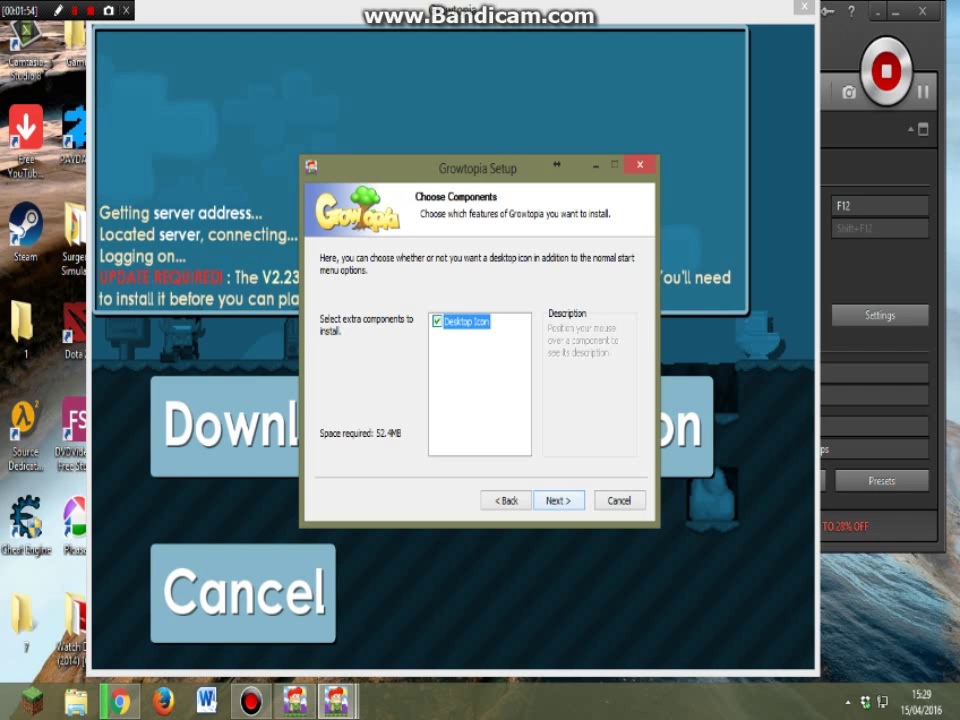
{"action": "key", "text": "Return"}
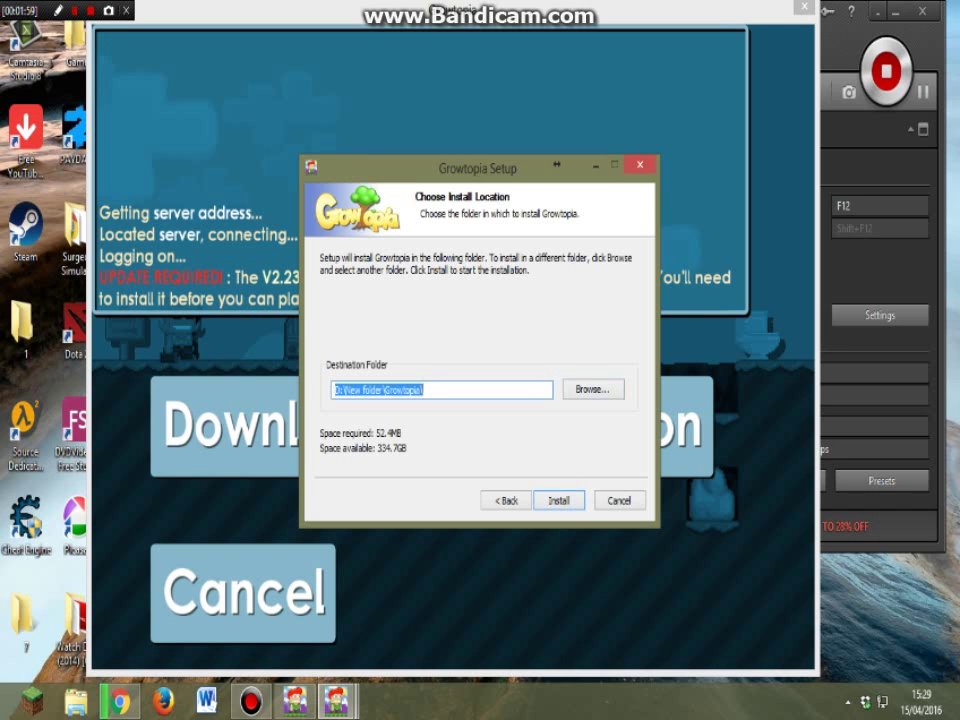
{"action": "left_click", "coordinate": [592, 389]}
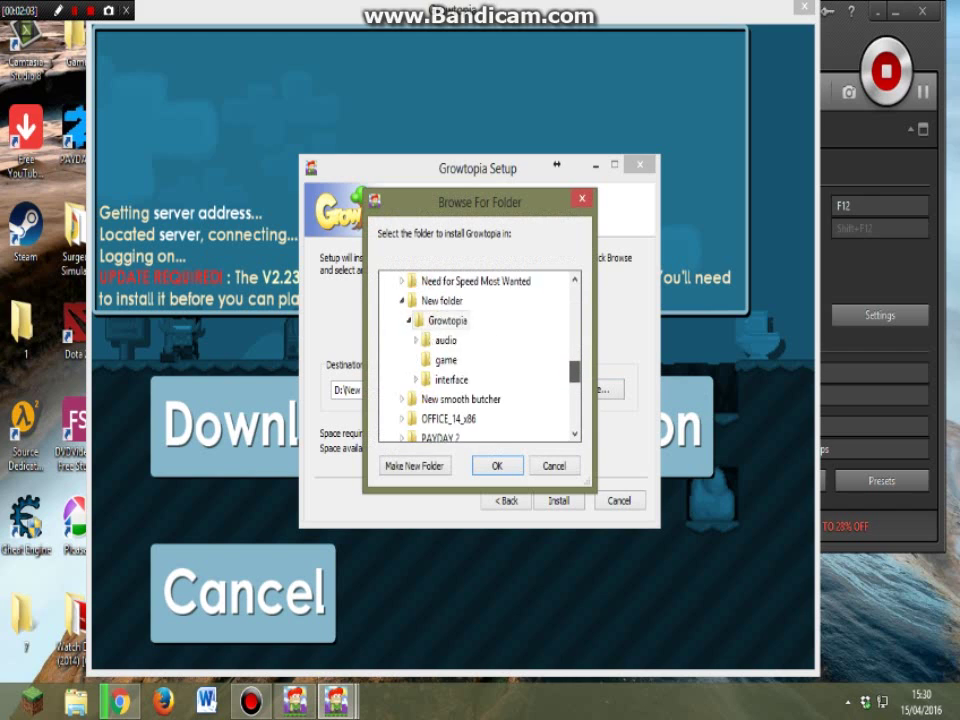
{"action": "scroll", "coordinate": [440, 360], "scroll_direction": "up", "scroll_amount": 1}
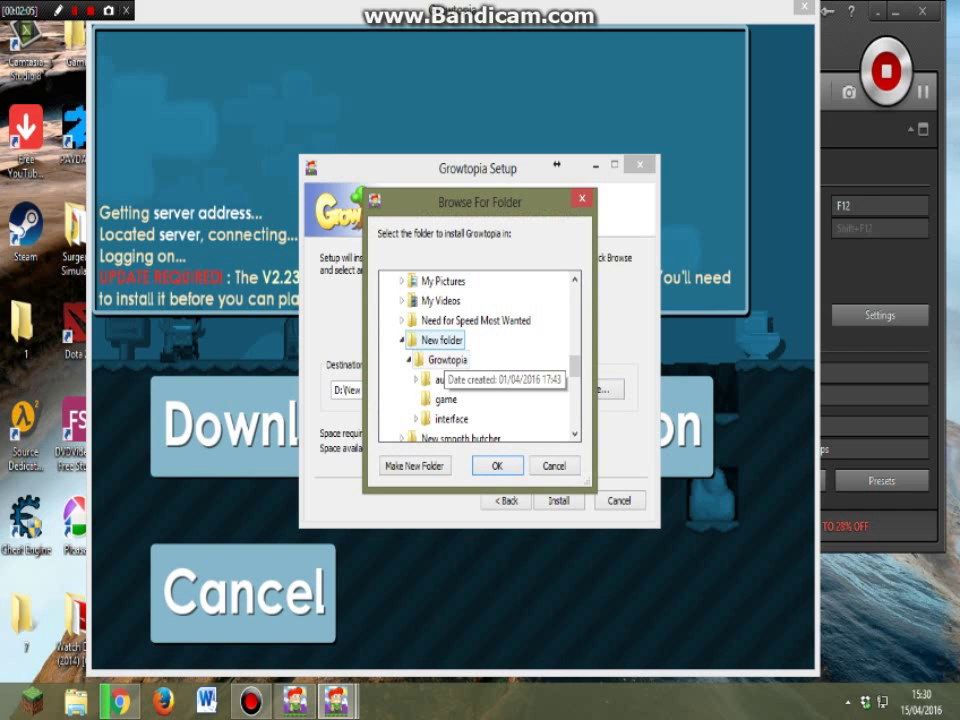
{"action": "scroll", "coordinate": [475, 355], "scroll_direction": "down", "scroll_amount": 5}
{"action": "scroll", "coordinate": [475, 355], "scroll_direction": "down", "scroll_amount": 1}
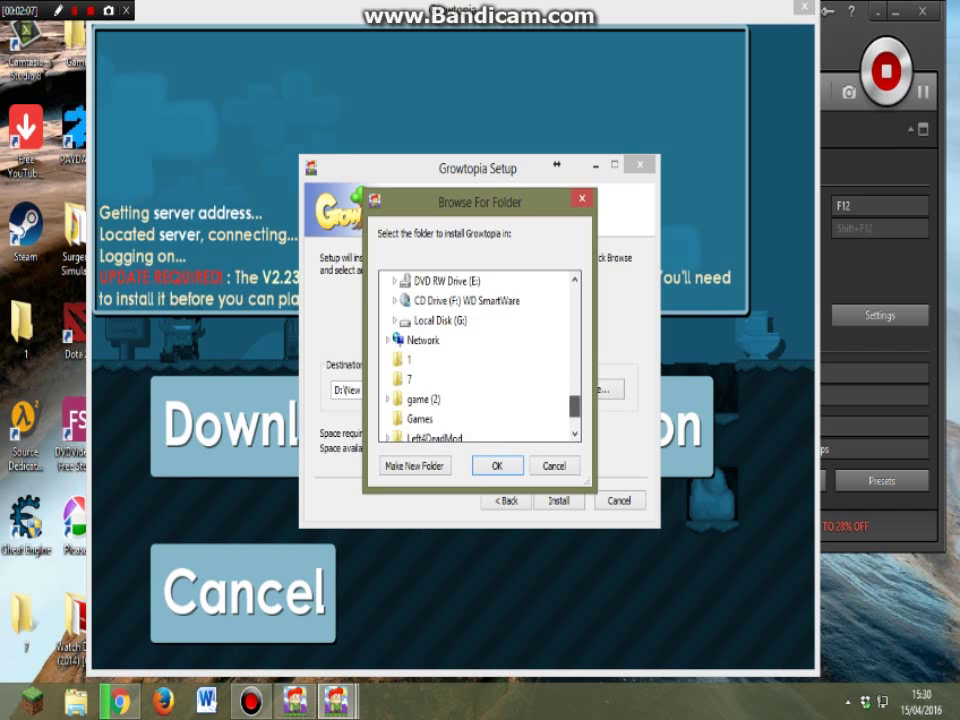
{"action": "scroll", "coordinate": [475, 355], "scroll_direction": "down", "scroll_amount": 1}
{"action": "scroll", "coordinate": [480, 355], "scroll_direction": "up", "scroll_amount": 2}
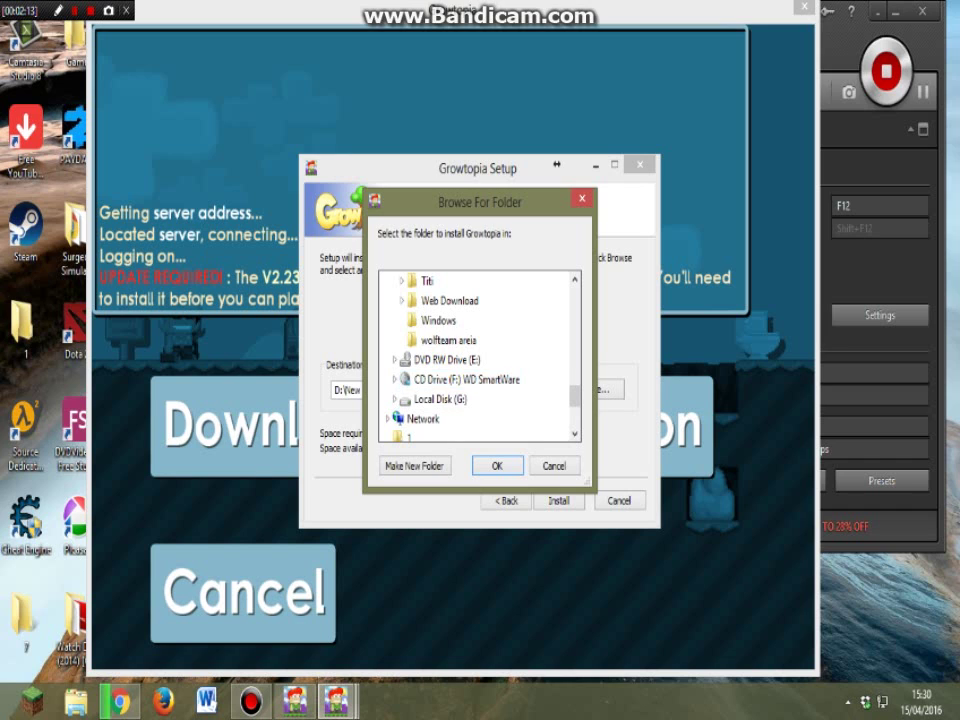
{"action": "double_click", "coordinate": [440, 398]}
{"action": "scroll", "coordinate": [478, 356], "scroll_direction": "up", "scroll_amount": 1}
{"action": "scroll", "coordinate": [478, 356], "scroll_direction": "up", "scroll_amount": 5}
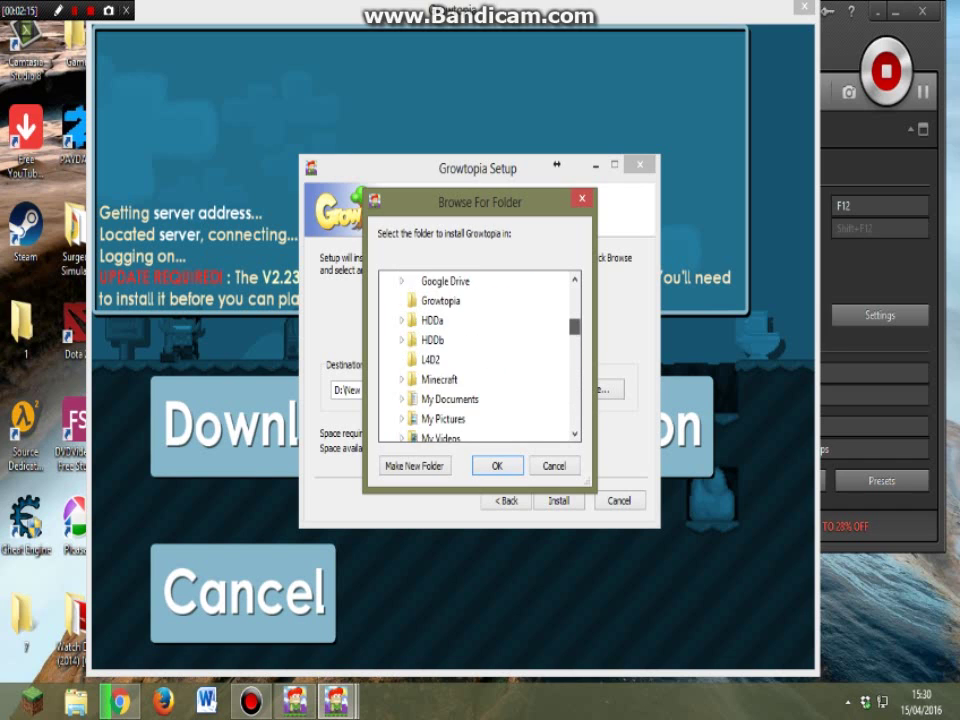
{"action": "scroll", "coordinate": [478, 356], "scroll_direction": "up", "scroll_amount": 2}
{"action": "scroll", "coordinate": [478, 356], "scroll_direction": "up", "scroll_amount": 5}
{"action": "scroll", "coordinate": [478, 356], "scroll_direction": "down", "scroll_amount": 1}
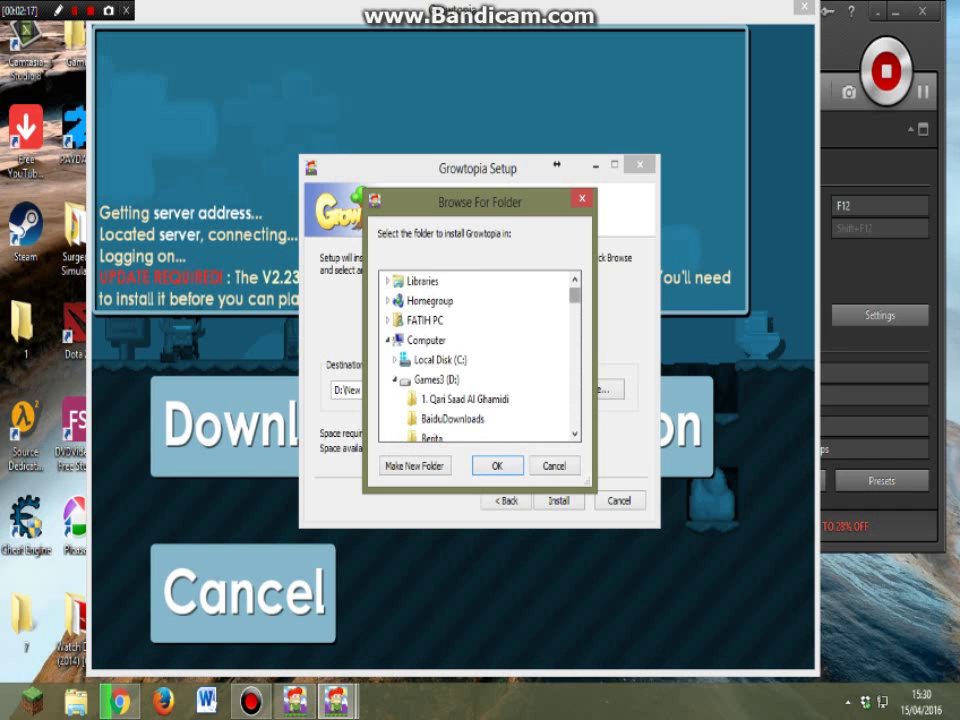
{"action": "scroll", "coordinate": [478, 356], "scroll_direction": "down", "scroll_amount": 12}
{"action": "scroll", "coordinate": [478, 356], "scroll_direction": "up", "scroll_amount": 2}
{"action": "scroll", "coordinate": [440, 335], "scroll_direction": "down", "scroll_amount": 2}
{"action": "scroll", "coordinate": [440, 335], "scroll_direction": "down", "scroll_amount": 1}
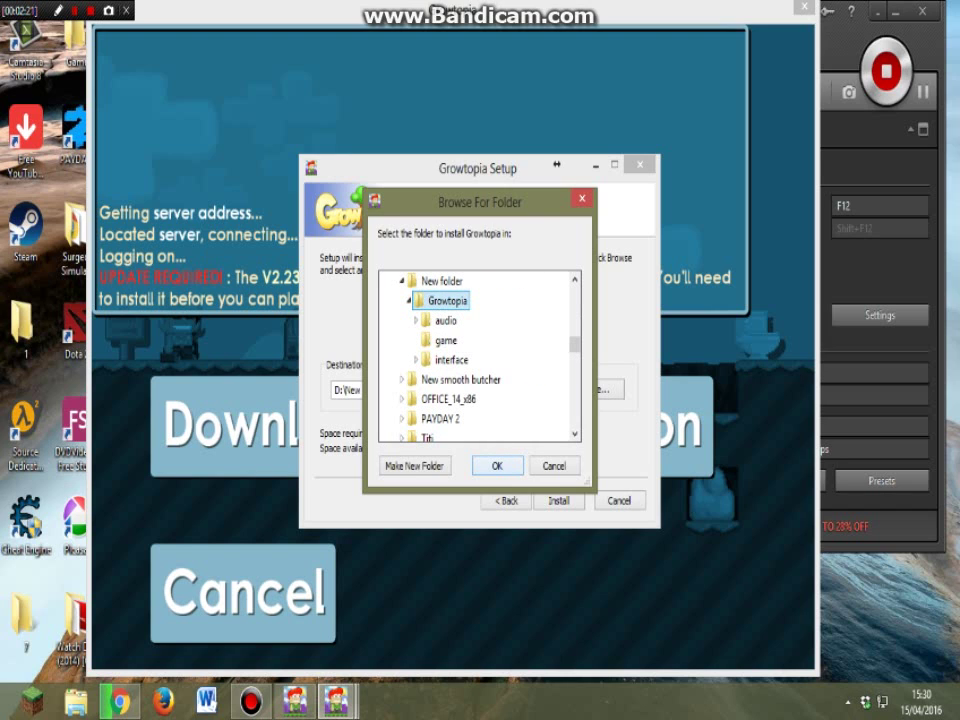
{"action": "key", "text": "Return"}
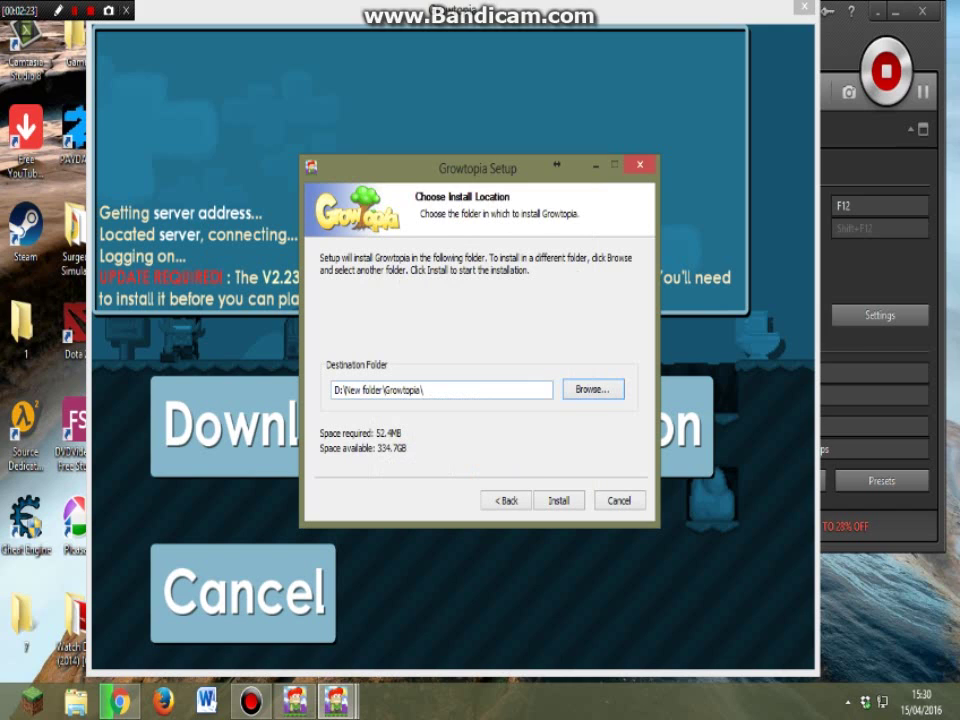
Step: Attempt installing into D:\New folder\Growtopia, then abort and close the failed setup
{"action": "key", "text": "Return"}
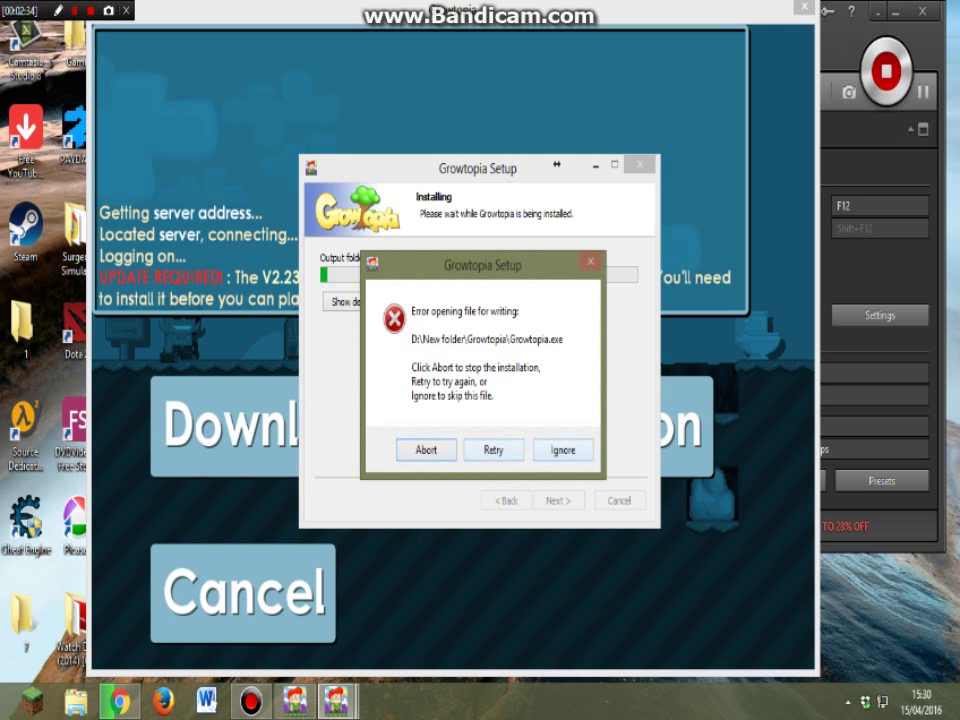
{"action": "key", "text": "Return"}
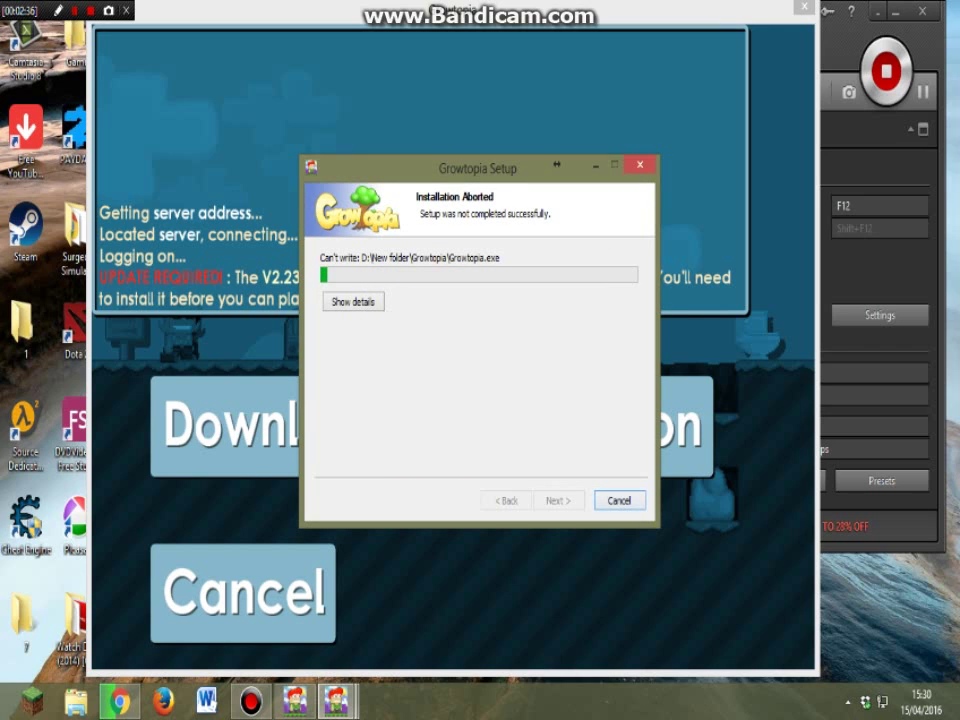
{"action": "key", "text": "Return"}
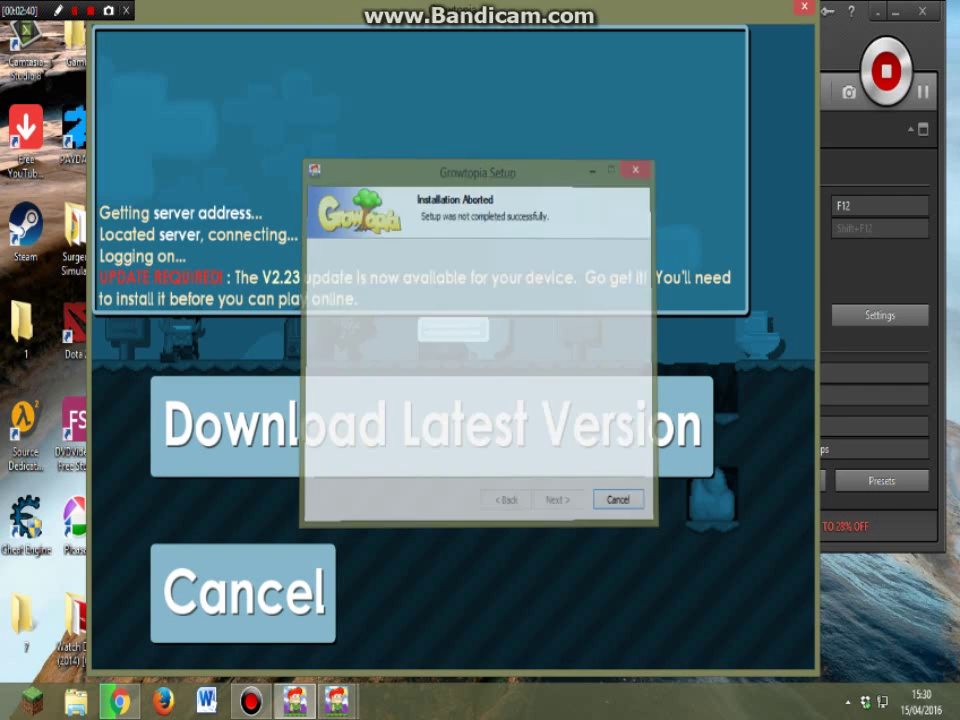
Step: Rerun the V2.23 installer through welcome, license and location pages, installing to the default folder
{"action": "left_click", "coordinate": [258, 605]}
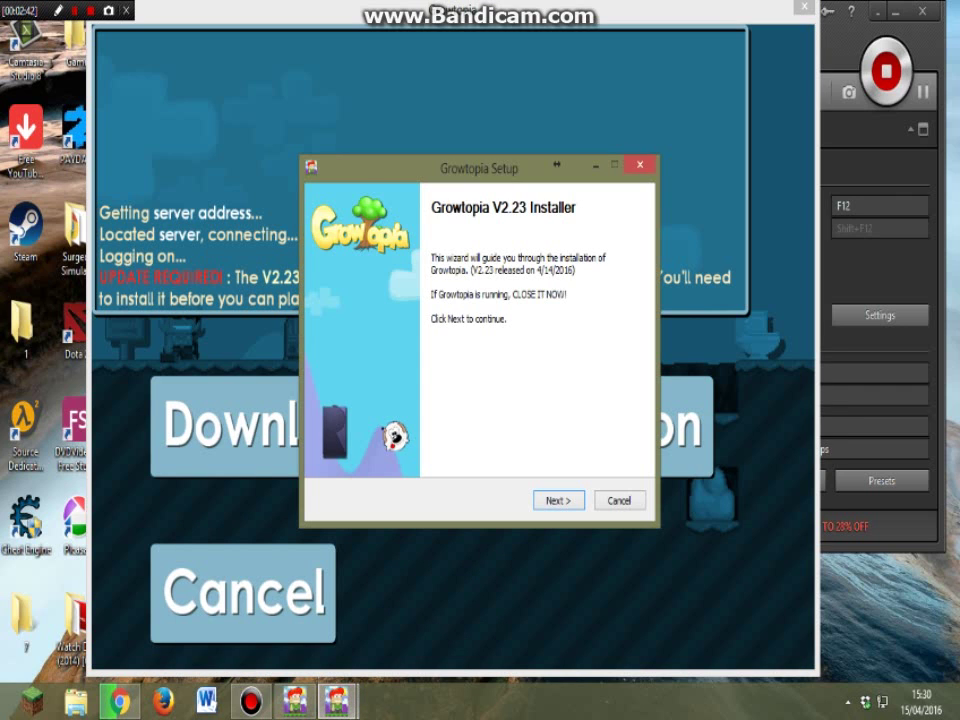
{"action": "key", "text": "Return"}
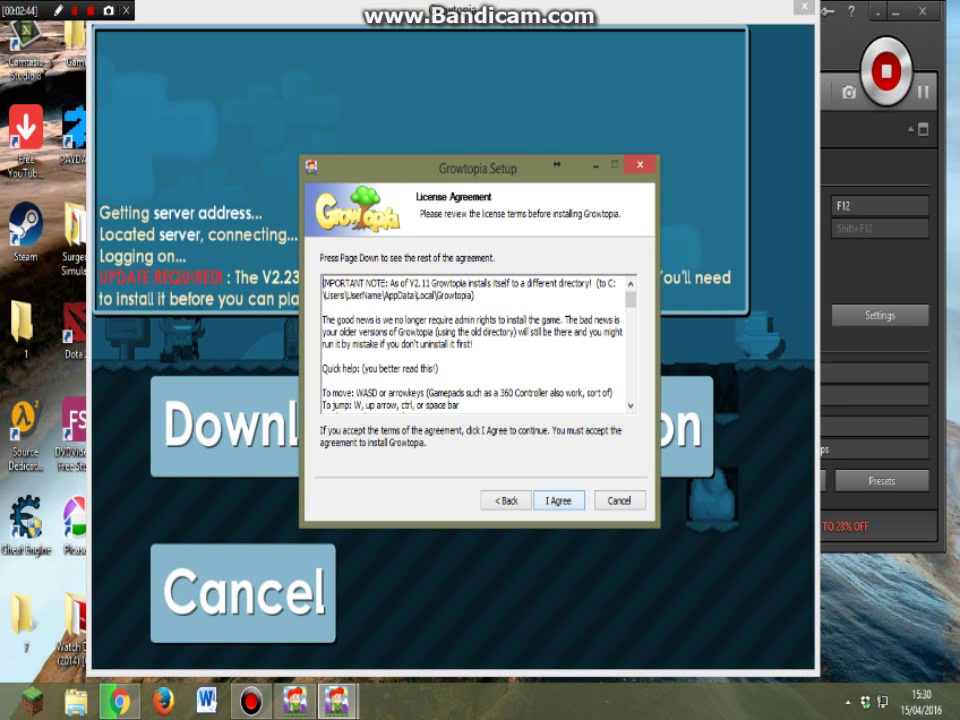
{"action": "key", "text": "Return"}
{"action": "key", "text": "Return"}
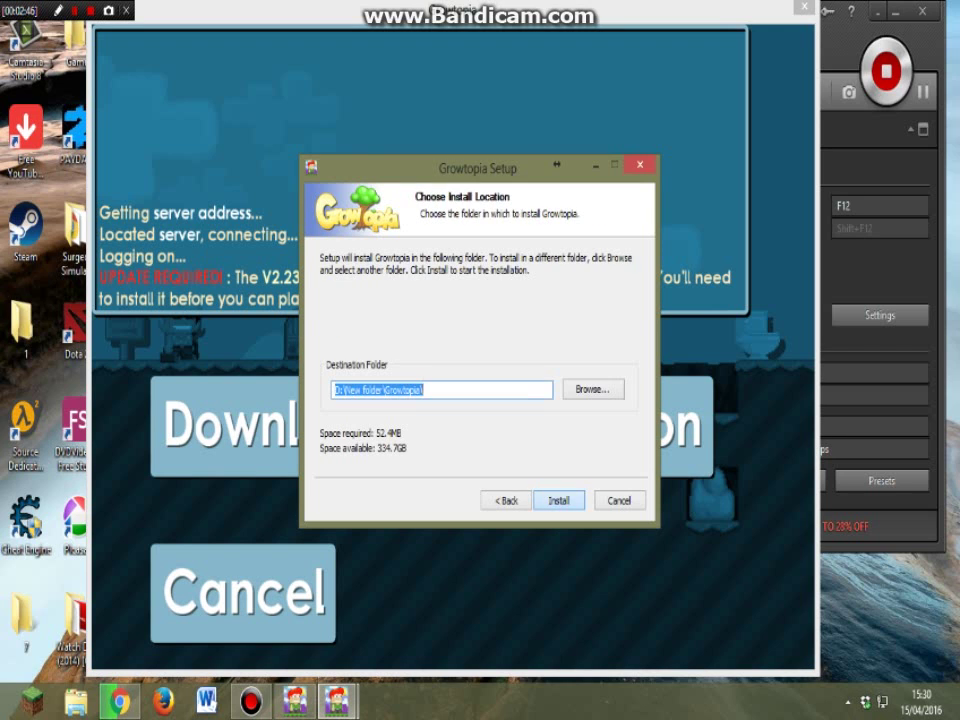
{"action": "key", "text": "Return"}
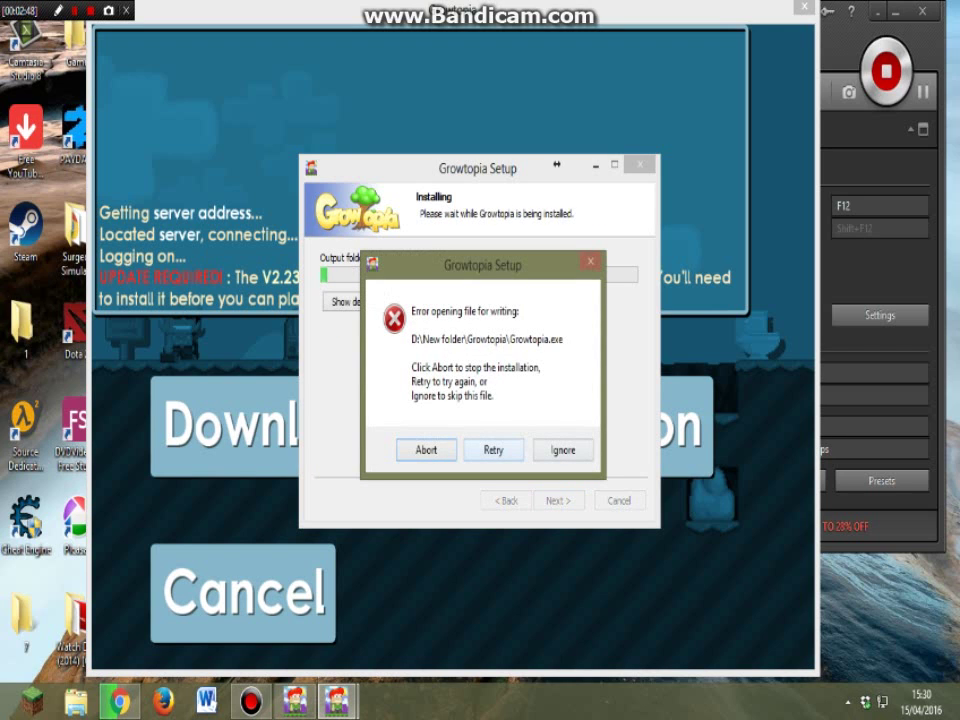
{"action": "key", "text": "Return"}
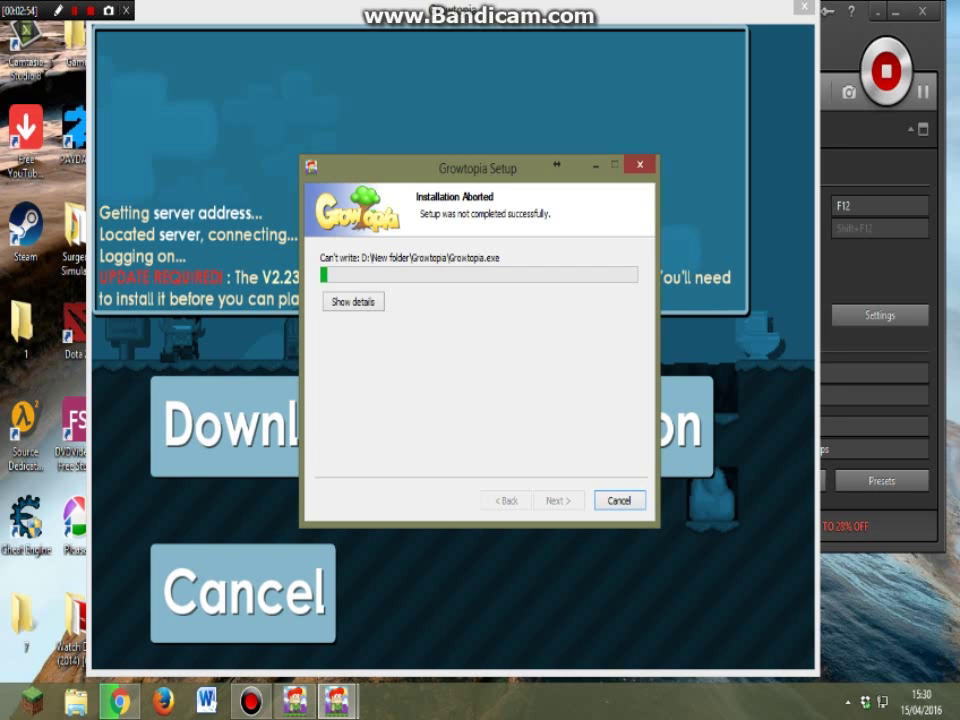
Step: Close the aborted setup and advance the rerun installer past the welcome and license pages
{"action": "left_click", "coordinate": [640, 166]}
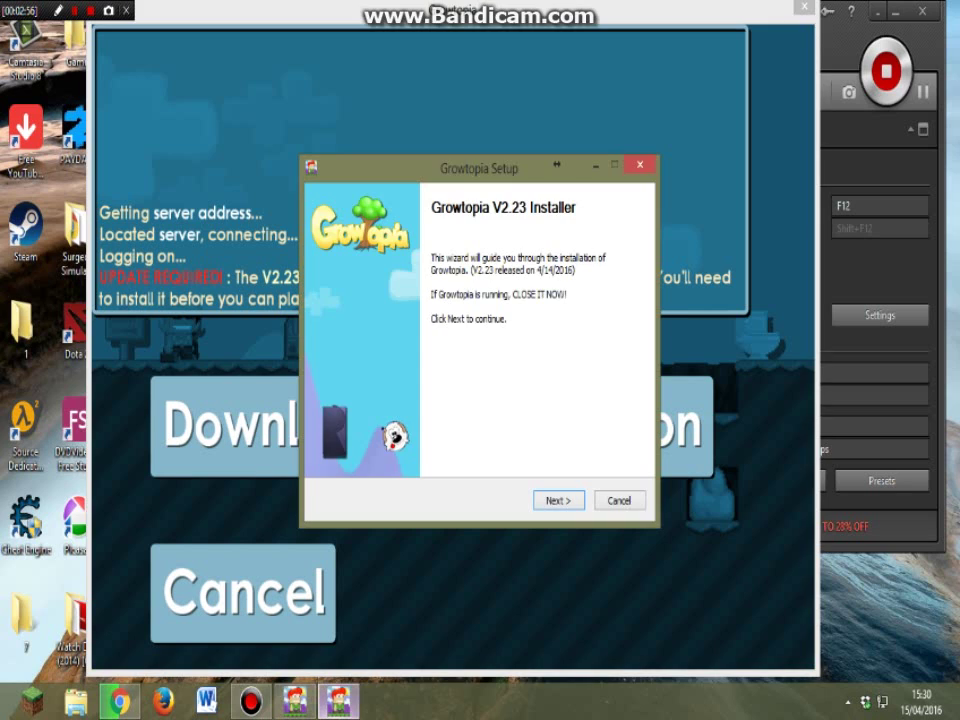
{"action": "key", "text": "Return"}
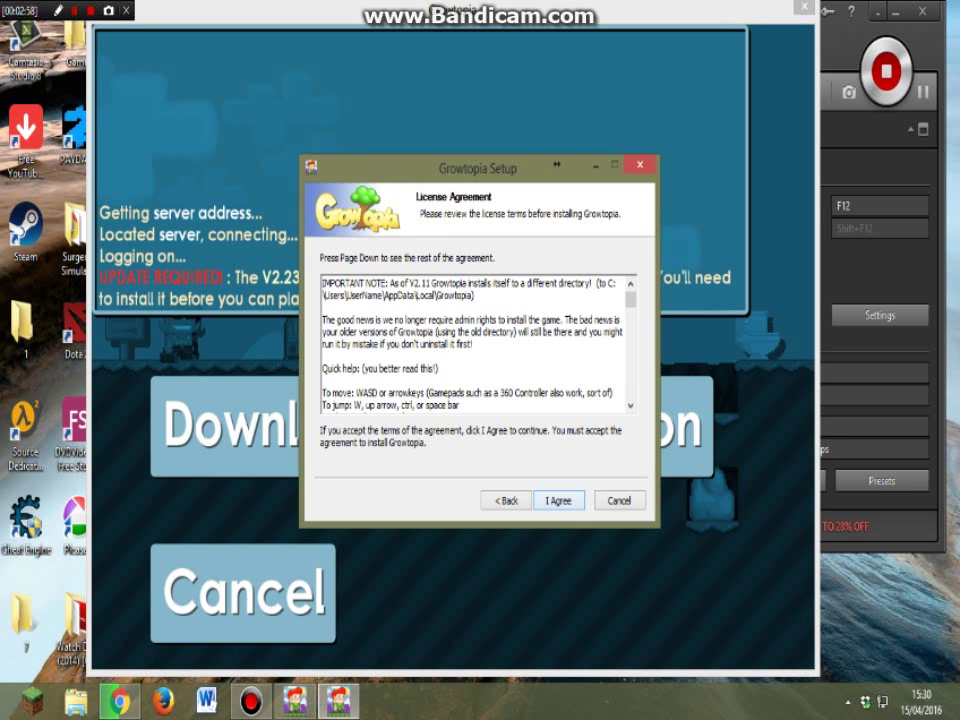
{"action": "key", "text": "Return"}
{"action": "key", "text": "Return"}
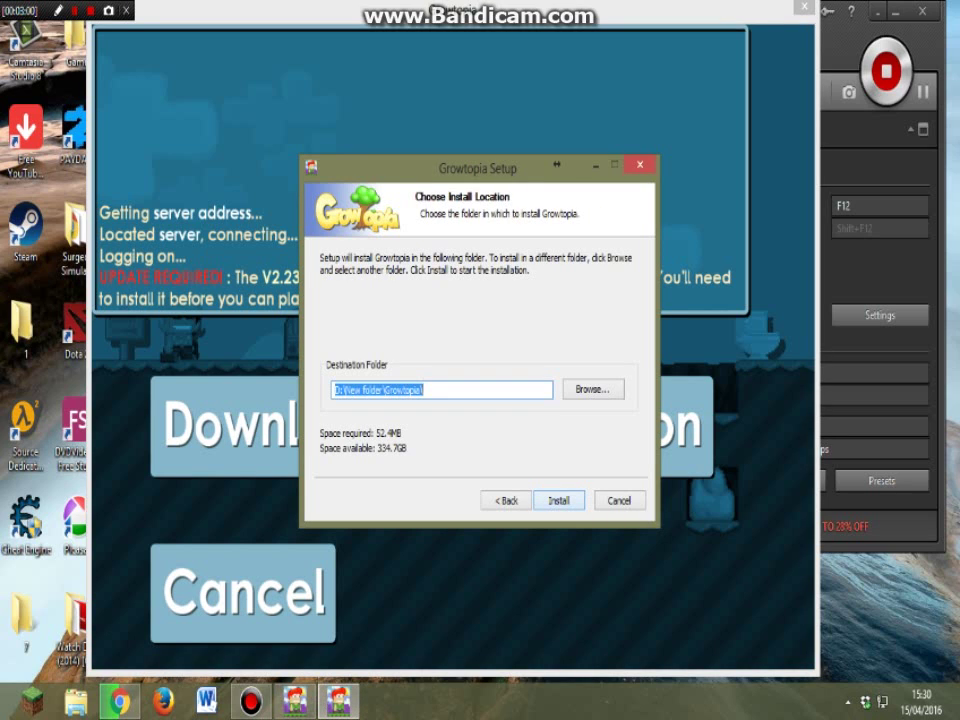
Step: Create a 'growtopia 2' folder inside Growtopia and choose it as the destination
{"action": "key", "text": "alt+r"}
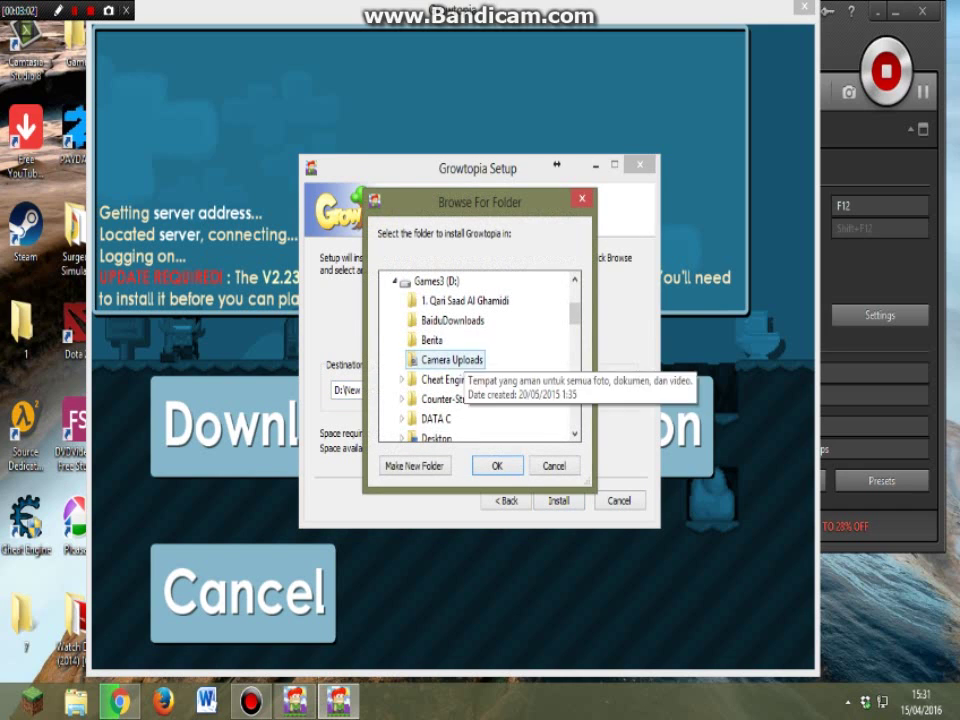
{"action": "scroll", "coordinate": [440, 360], "scroll_direction": "down", "scroll_amount": 5}
{"action": "scroll", "coordinate": [440, 360], "scroll_direction": "down", "scroll_amount": 2}
{"action": "scroll", "coordinate": [477, 355], "scroll_direction": "down", "scroll_amount": 1}
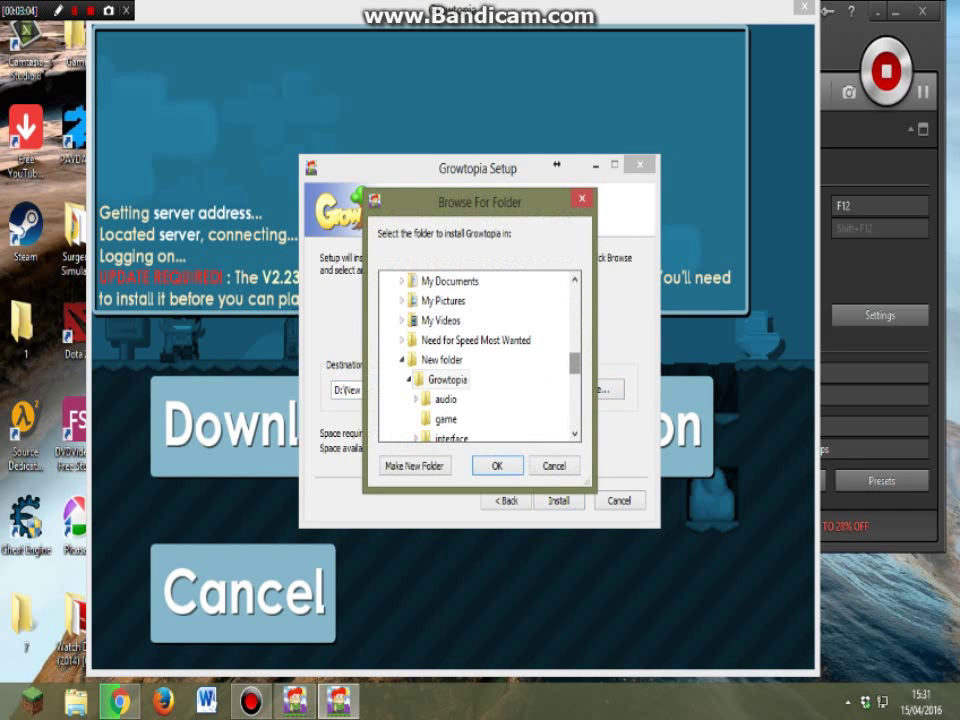
{"action": "key", "text": "alt+m"}
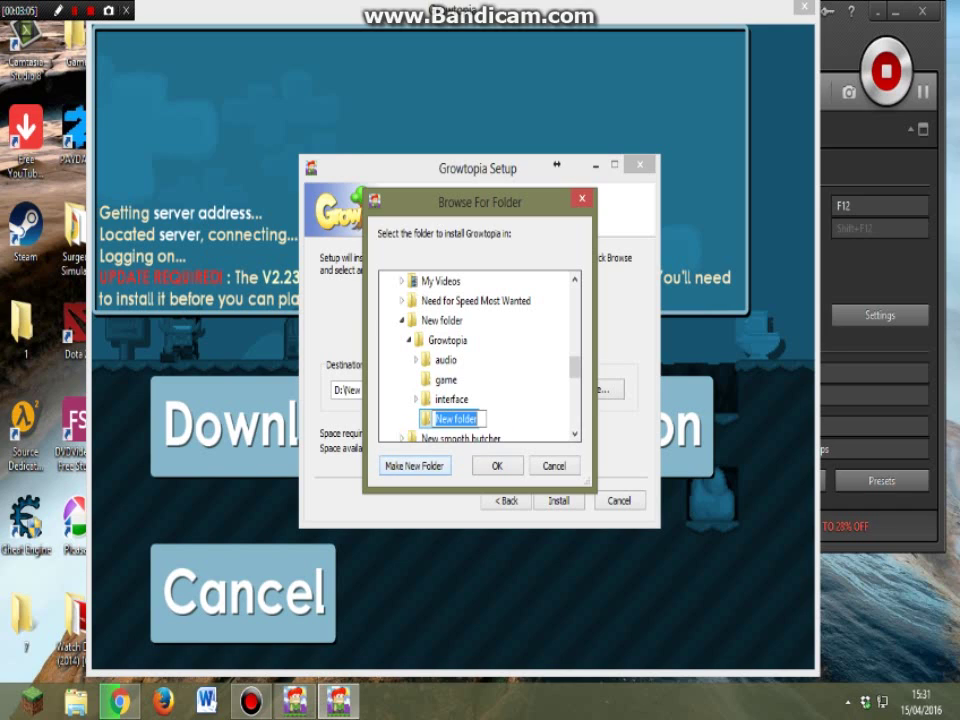
{"action": "type", "text": "geo"}
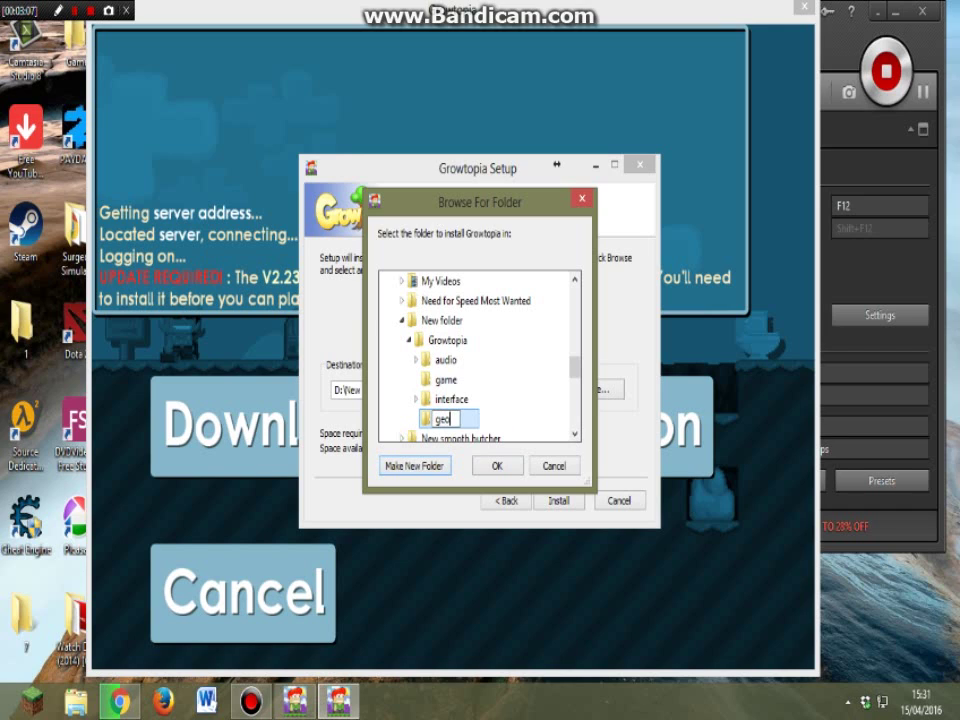
{"action": "type", "text": "w"}
{"action": "key", "text": "BackSpace"}
{"action": "key", "text": "BackSpace"}
{"action": "key", "text": "BackSpace"}
{"action": "type", "text": "owto"}
{"action": "type", "text": "pia 2"}
{"action": "key", "text": "Return"}
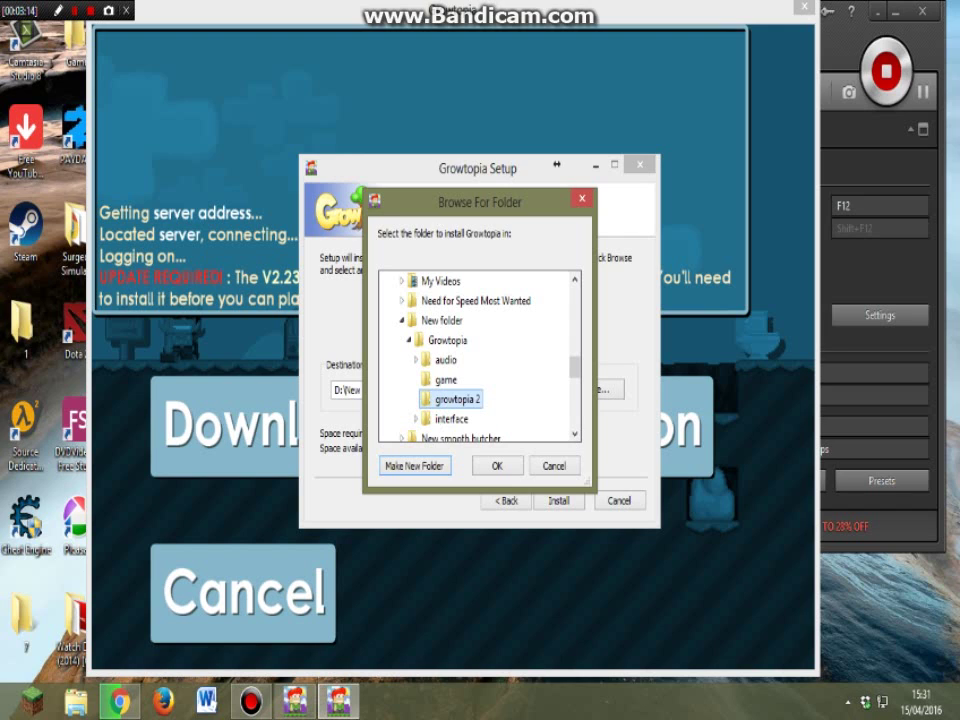
Step: Install V2.23 into growtopia 2, finish with Run Growtopia, and dismiss the already-running warning
{"action": "key", "text": "Return"}
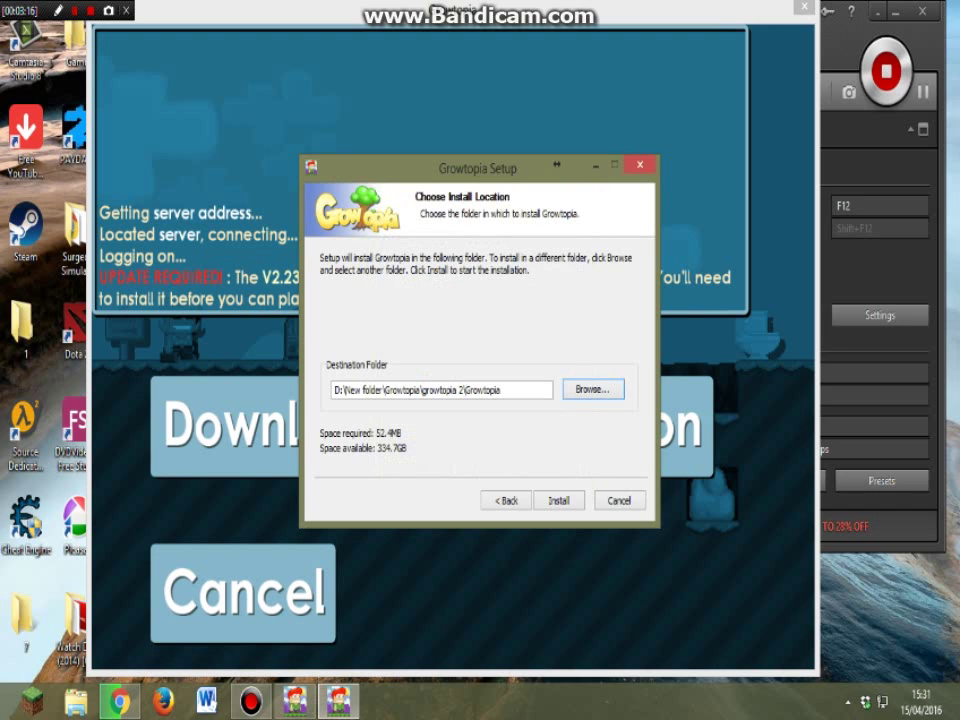
{"action": "key", "text": "Return"}
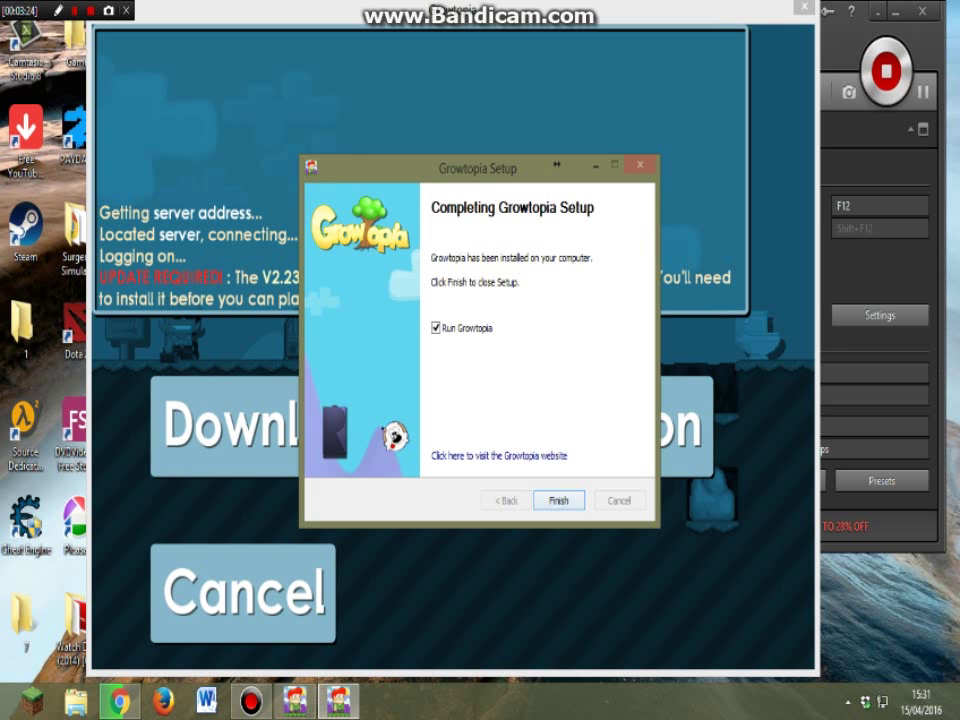
{"action": "key", "text": "Return"}
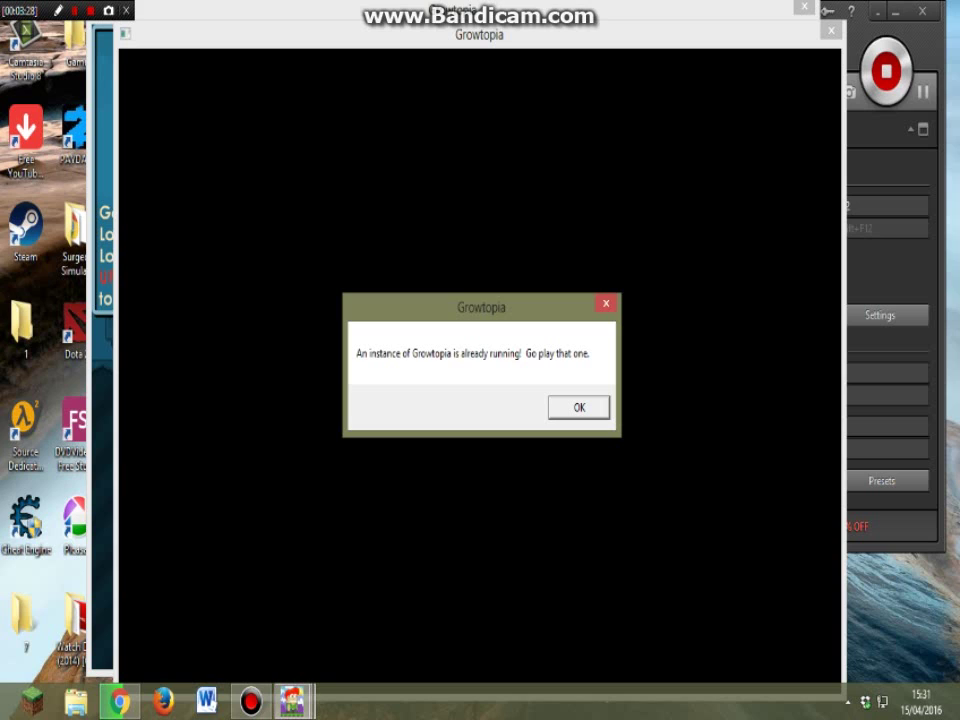
{"action": "key", "text": "Return"}
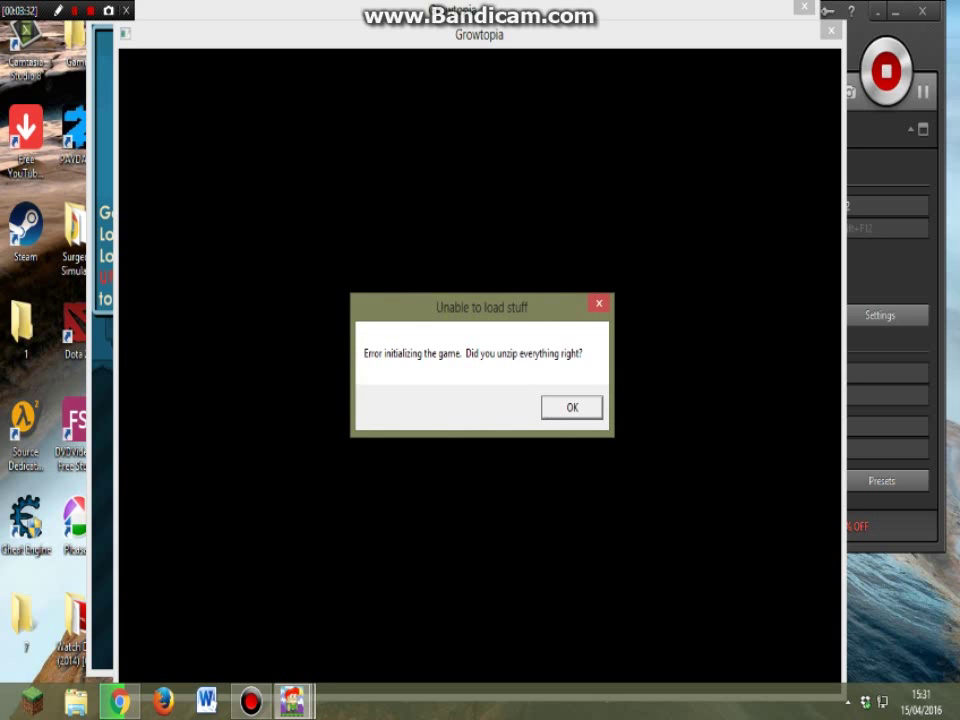
Step: Dismiss the 'Unable to load stuff' error, back out of the update screen, and close the old game
{"action": "key", "text": "Return"}
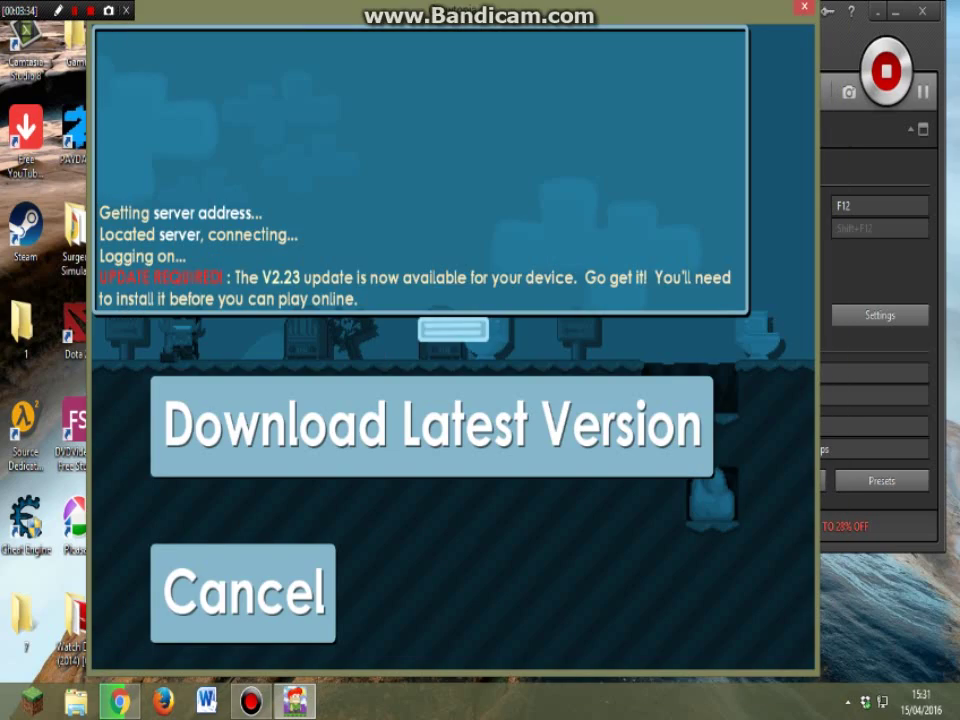
{"action": "key", "text": "Escape"}
{"action": "key", "text": "Escape"}
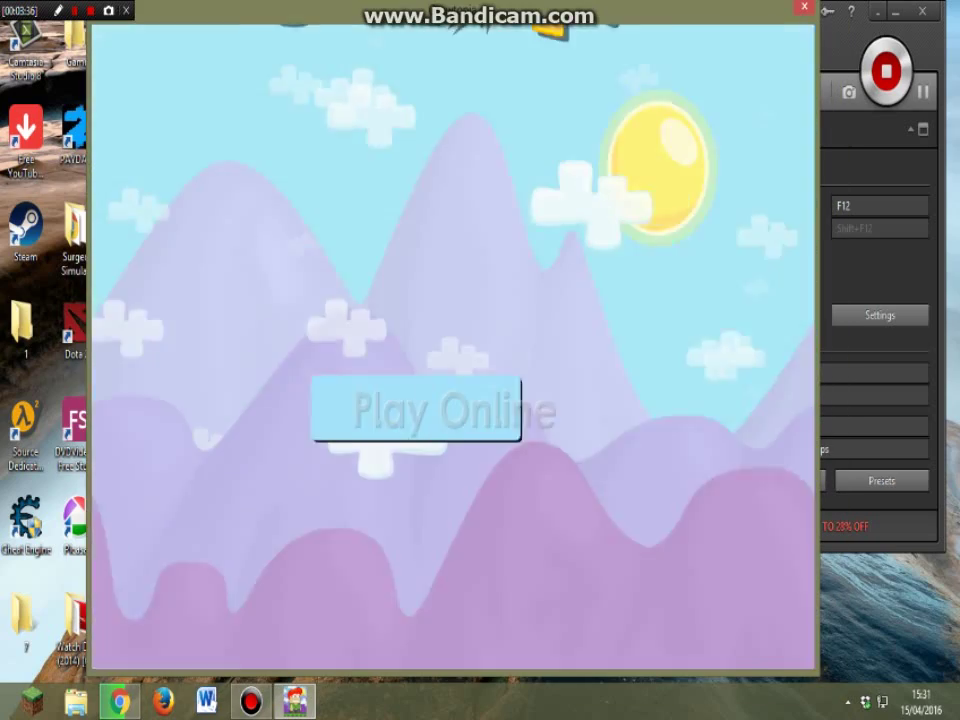
{"action": "key", "text": "Escape"}
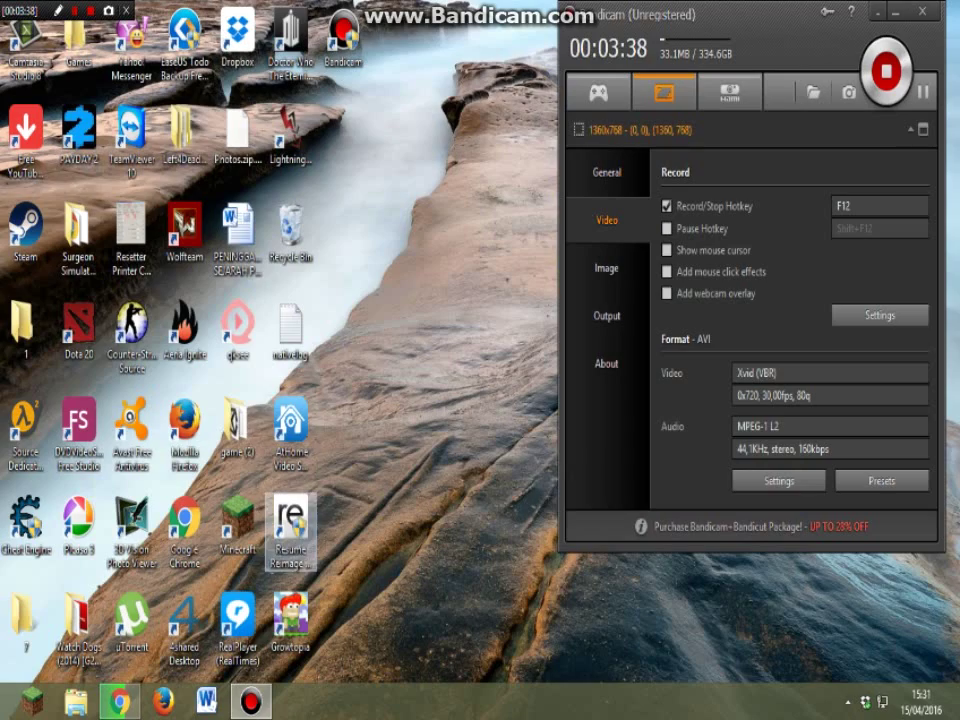
Step: Relaunch Growtopia and log in with the saved account, then close the Gazette and quit the game
{"action": "double_click", "coordinate": [290, 615]}
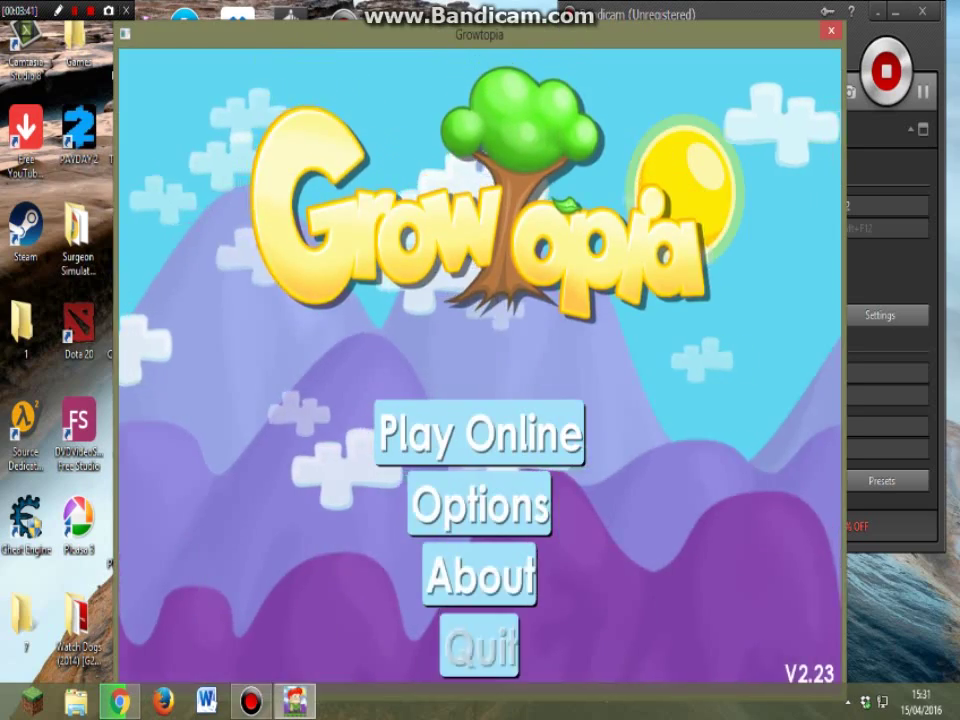
{"action": "left_click", "coordinate": [480, 433]}
{"action": "key", "text": "Return"}
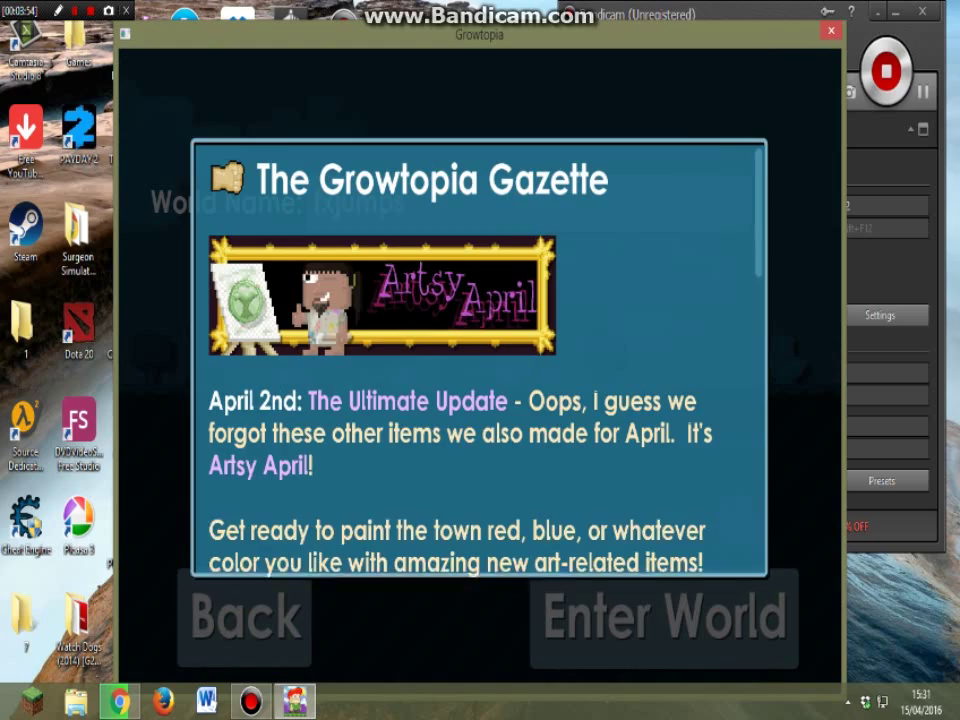
{"action": "scroll", "coordinate": [480, 370], "scroll_direction": "down", "scroll_amount": 3}
{"action": "scroll", "coordinate": [480, 370], "scroll_direction": "down", "scroll_amount": 2}
{"action": "scroll", "coordinate": [480, 370], "scroll_direction": "down", "scroll_amount": 3}
{"action": "scroll", "coordinate": [480, 370], "scroll_direction": "down", "scroll_amount": 3}
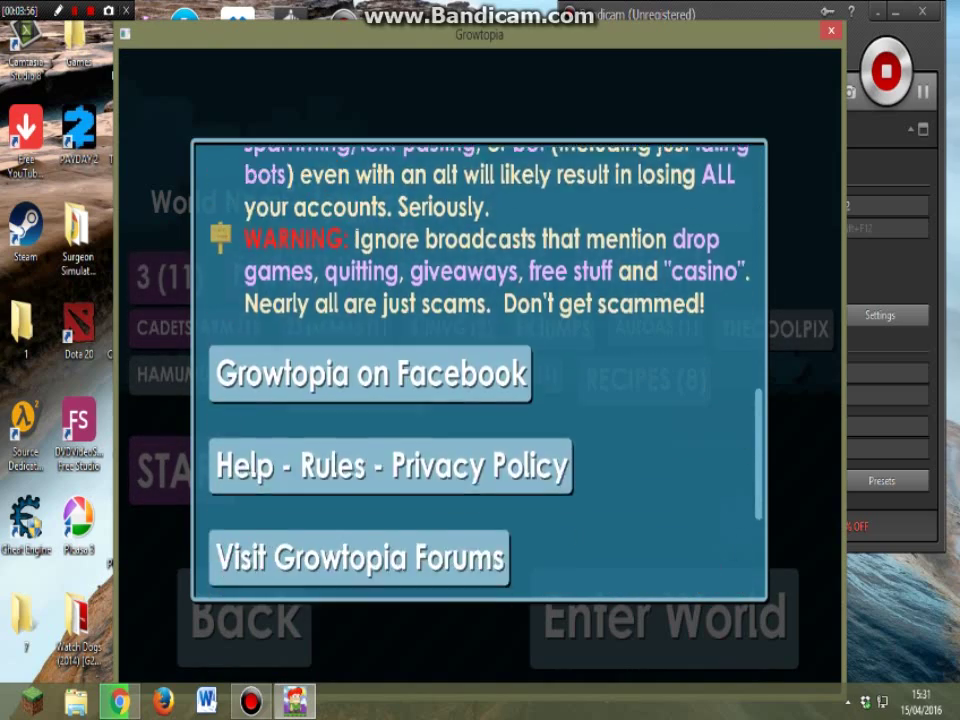
{"action": "scroll", "coordinate": [480, 370], "scroll_direction": "down", "scroll_amount": 3}
{"action": "key", "text": "Return"}
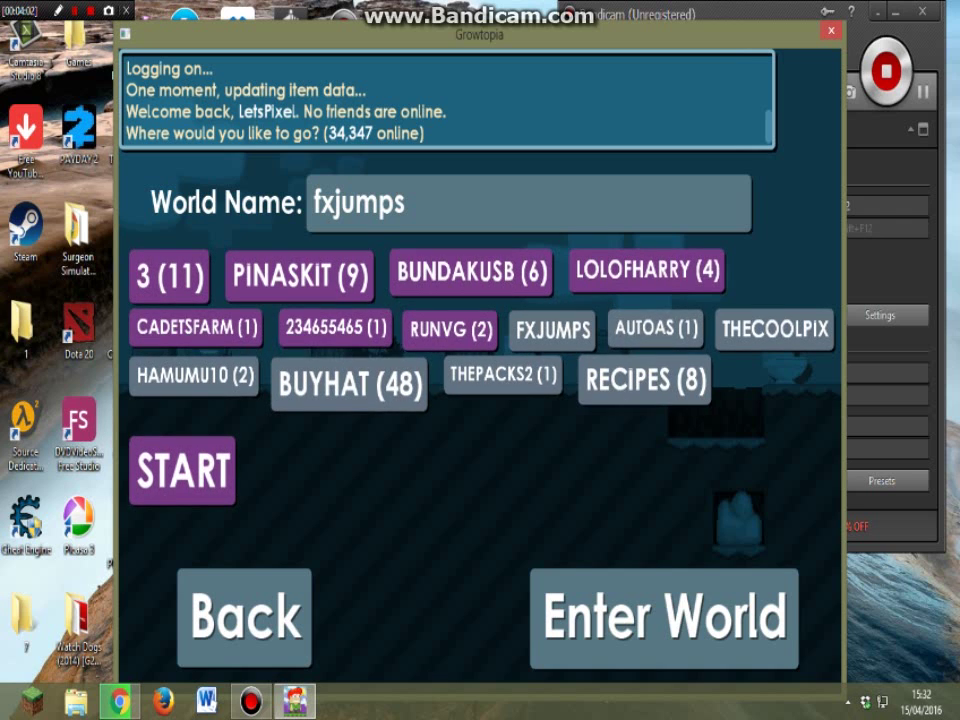
{"action": "key", "text": "alt+F4"}
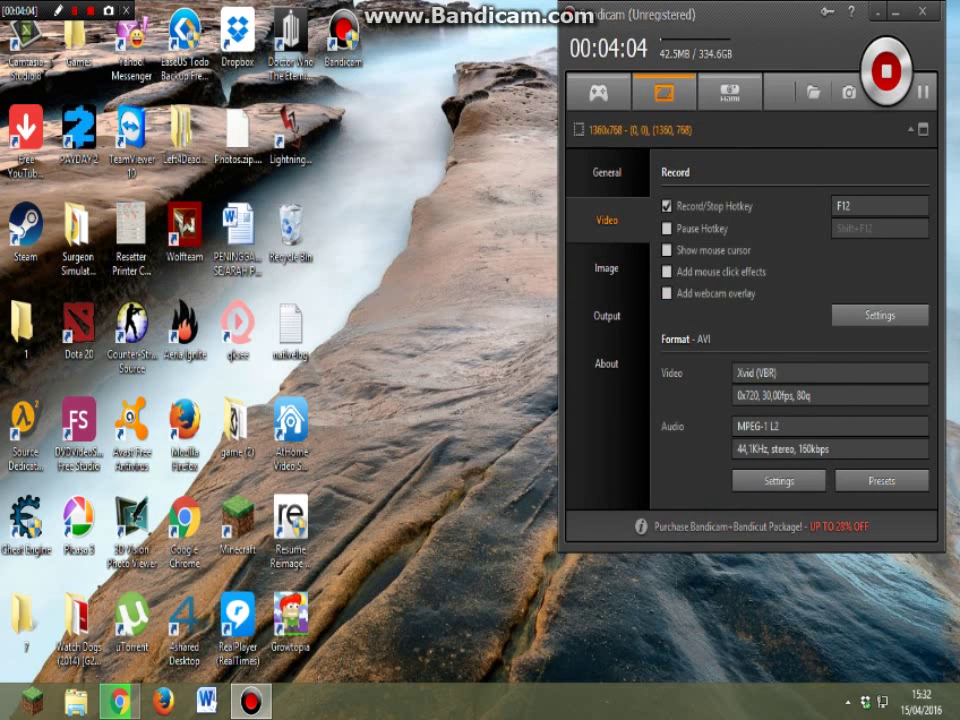